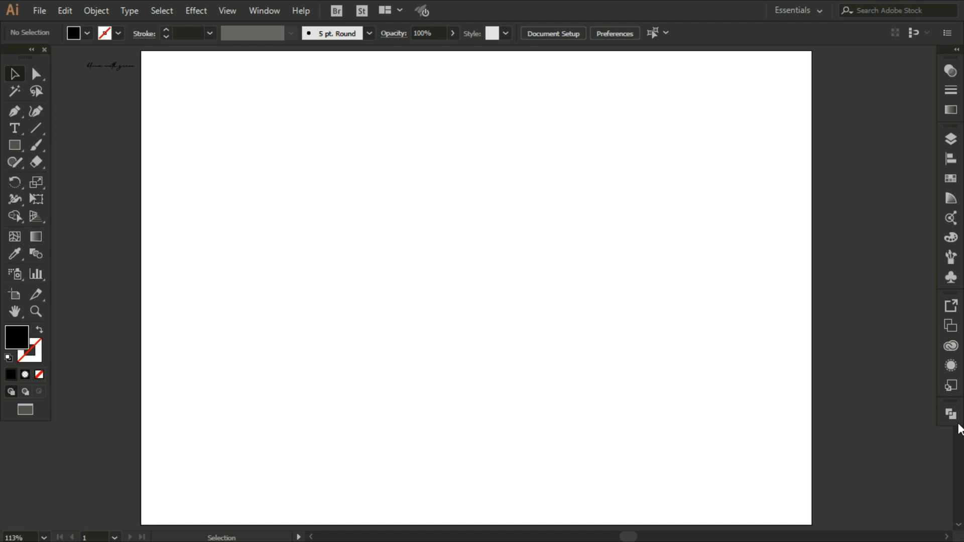
Step: Scale the "bloom with grace" text up to about 164.7 pt and position it across the artboard's width
click(105, 63)
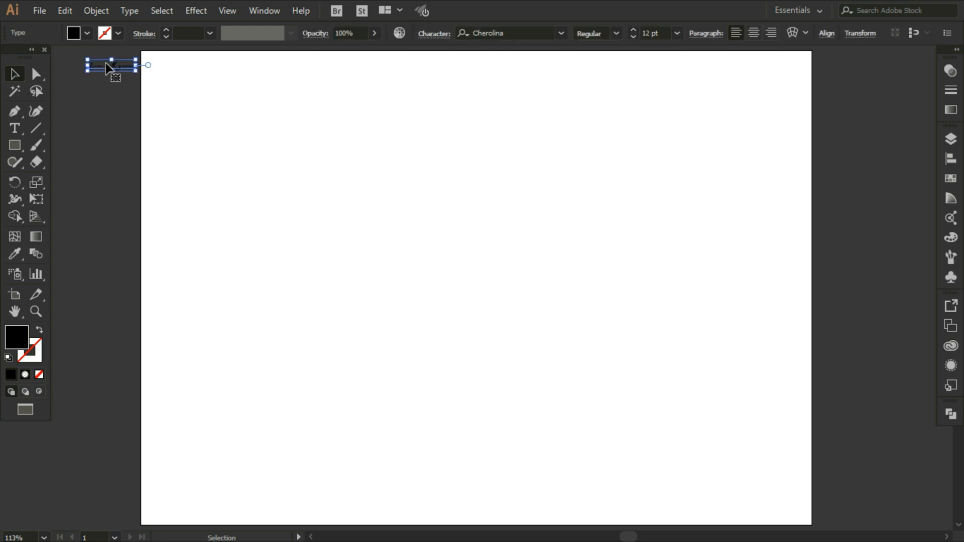
drag(105, 63, 803, 469)
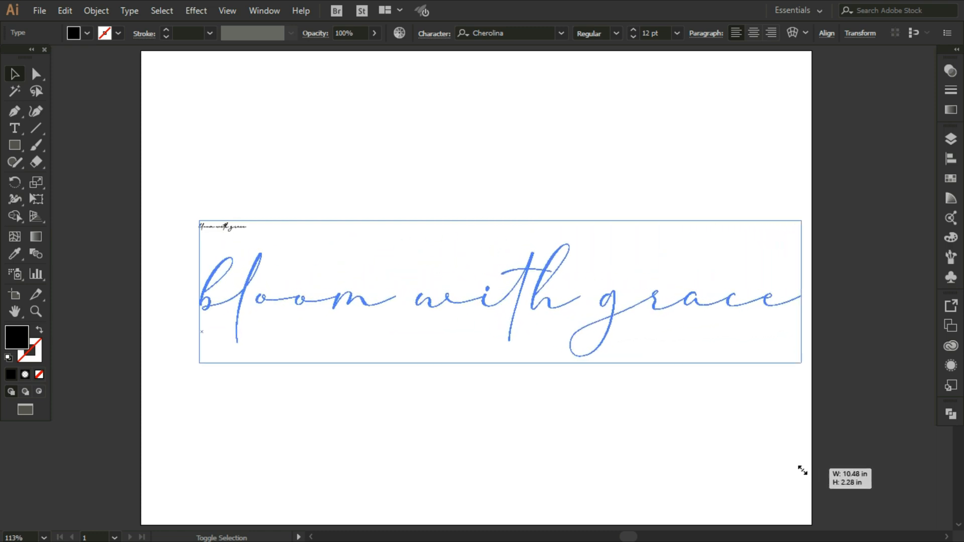
drag(199, 226, 150, 198)
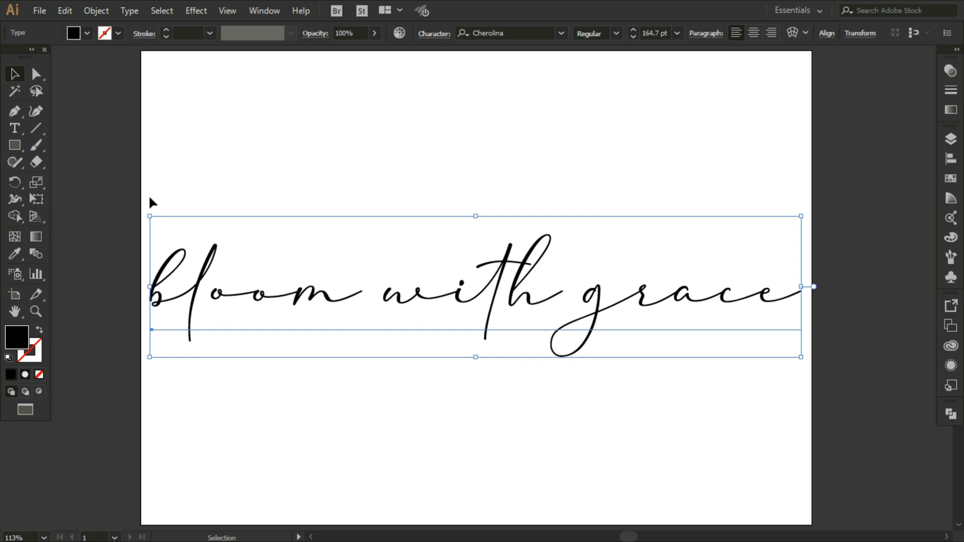
click(843, 101)
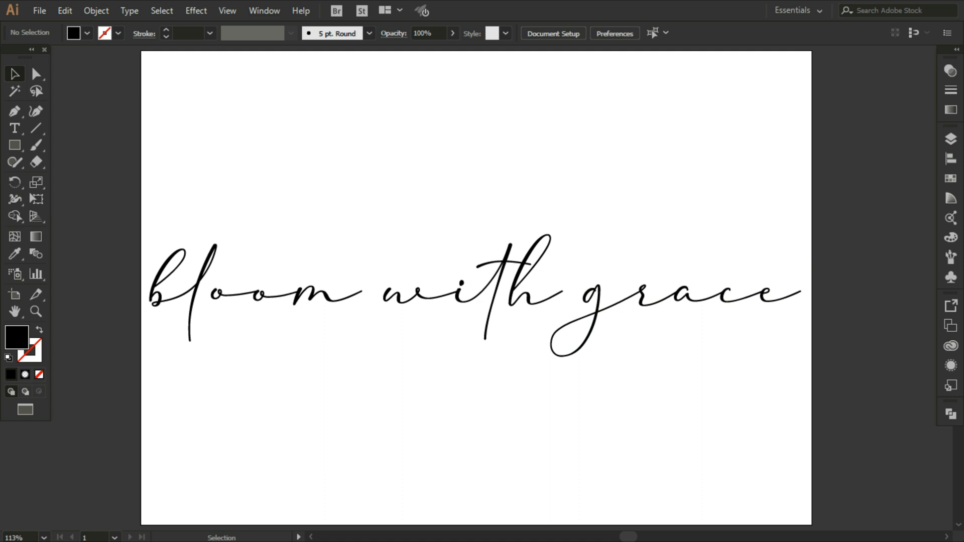
Step: Rasterize the "bloom with grace" text in CMYK at High (300 ppi) with a white background
click(214, 301)
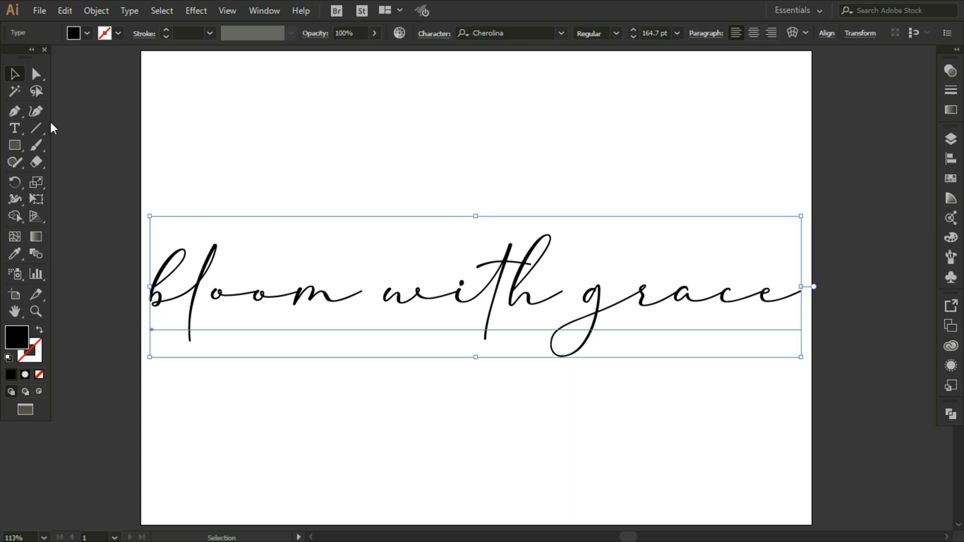
click(35, 111)
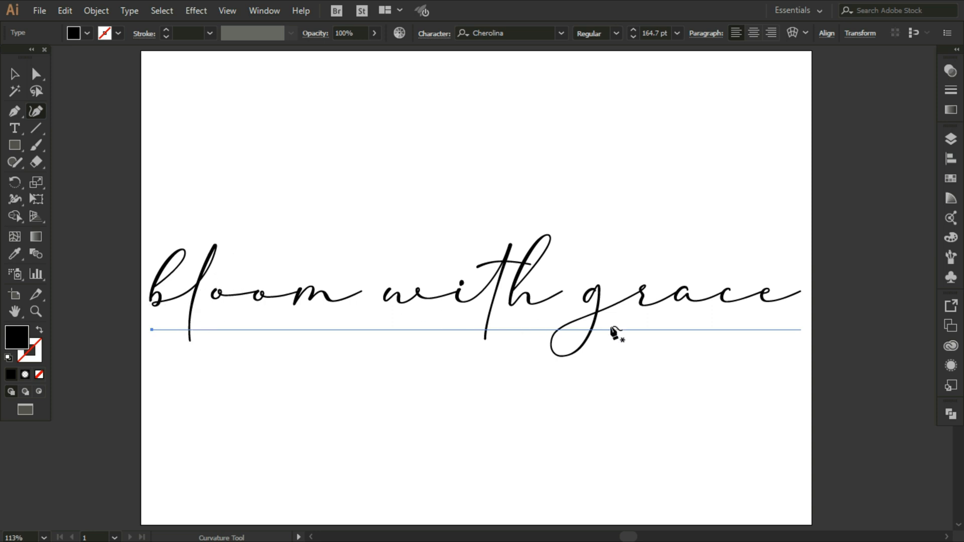
click(14, 74)
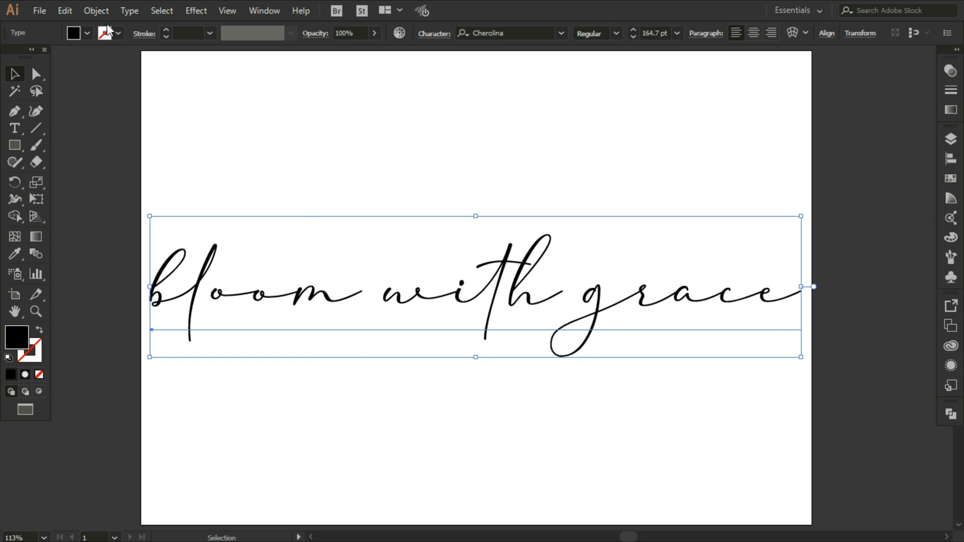
click(96, 10)
click(98, 191)
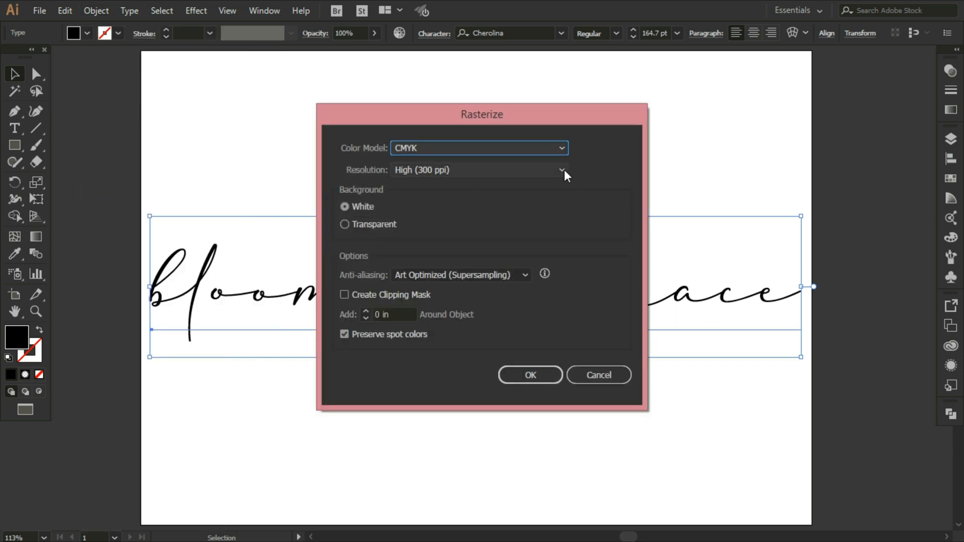
click(538, 375)
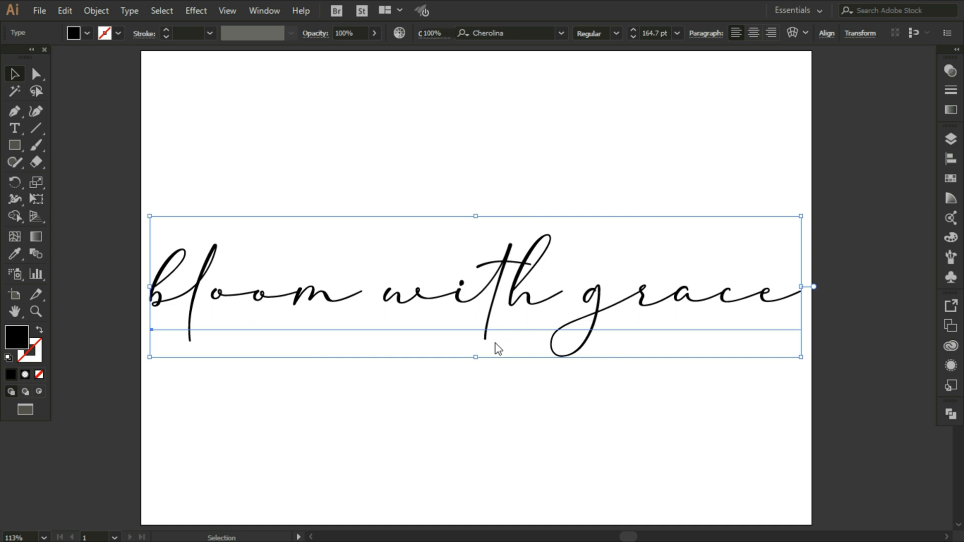
Step: Move the rasterized lettering off the artboard into the empty space just above it
scroll(883, 371, up, 3)
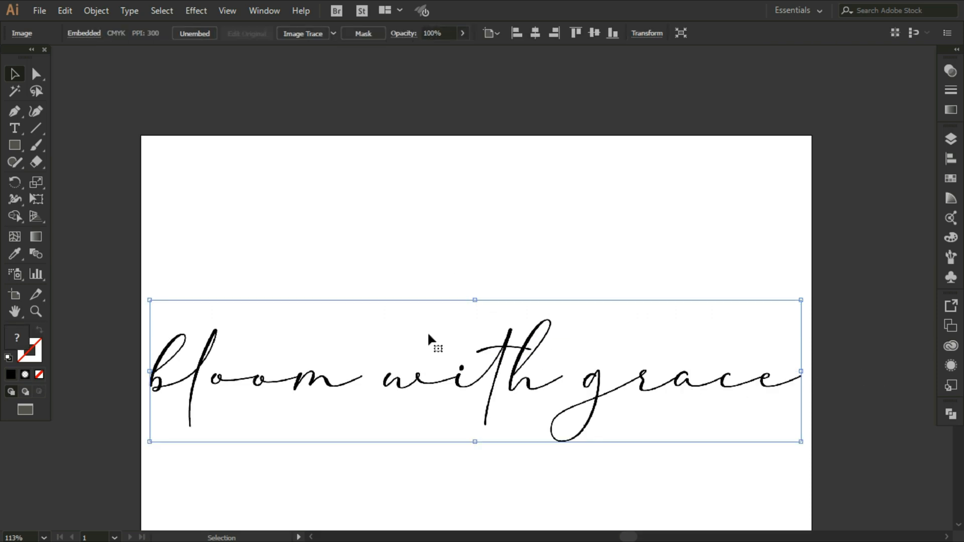
drag(458, 384, 449, 91)
scroll(447, 151, up, 3)
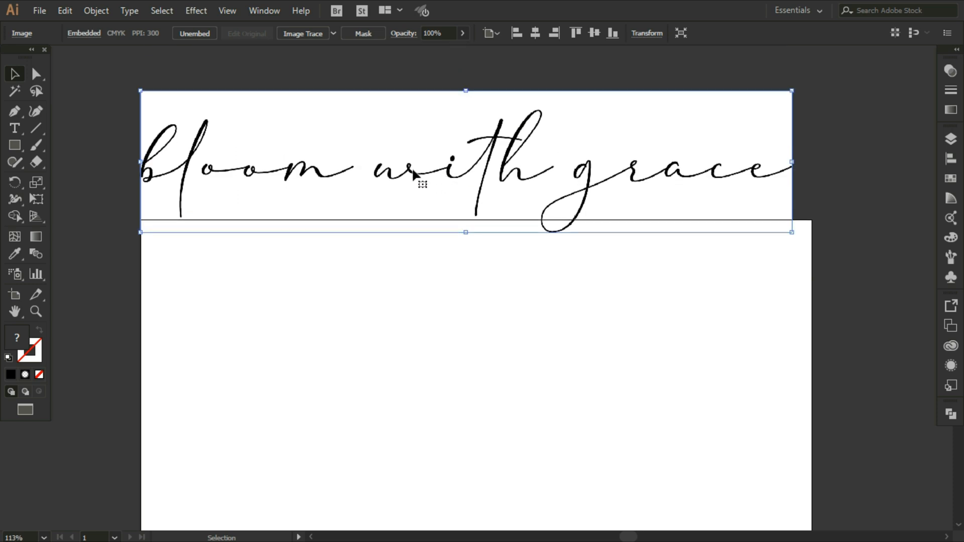
drag(411, 167, 412, 138)
click(884, 167)
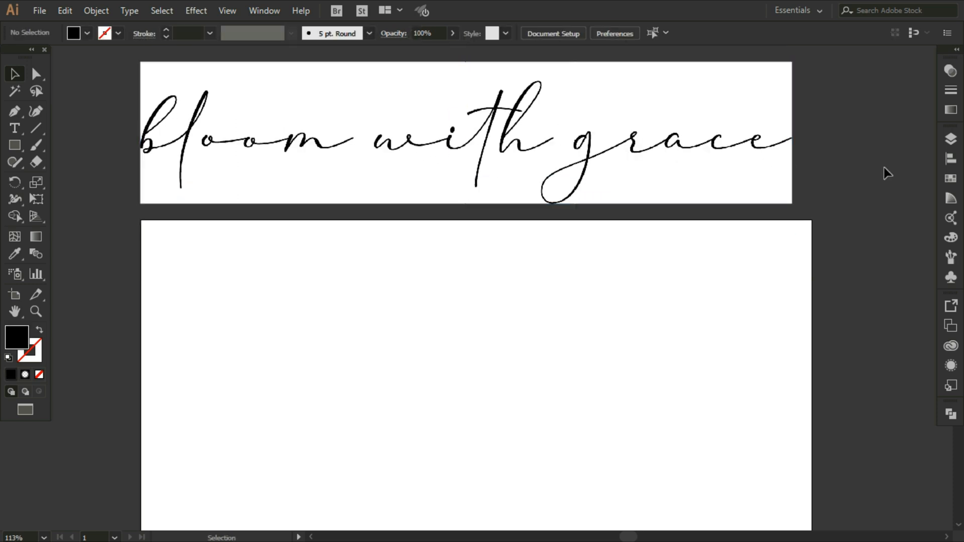
Step: Trace the rasterized lettering with the Line Art image trace preset
click(603, 153)
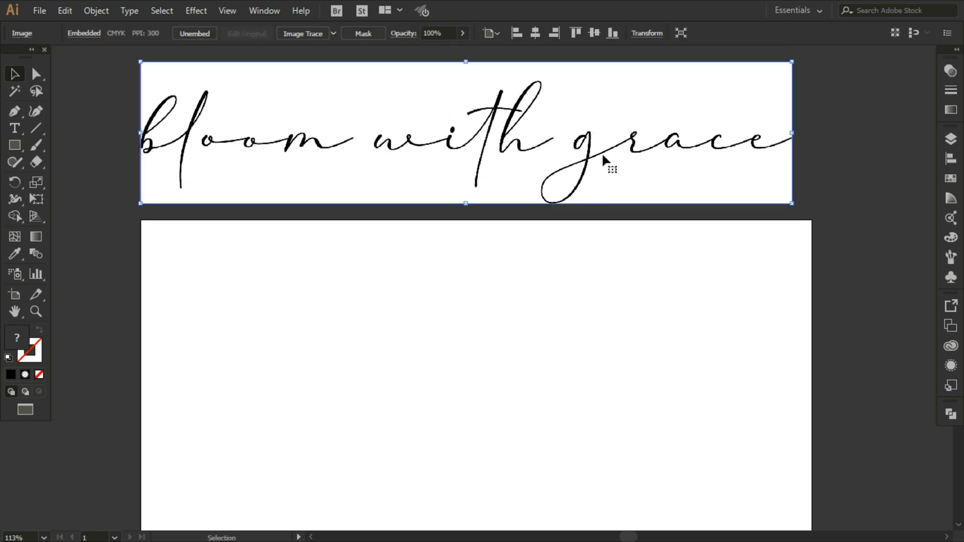
click(334, 34)
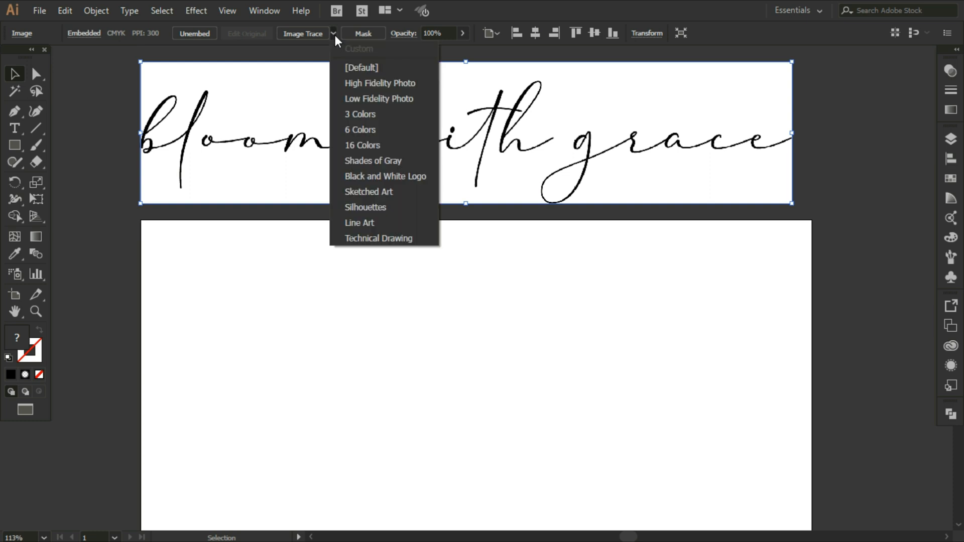
click(348, 221)
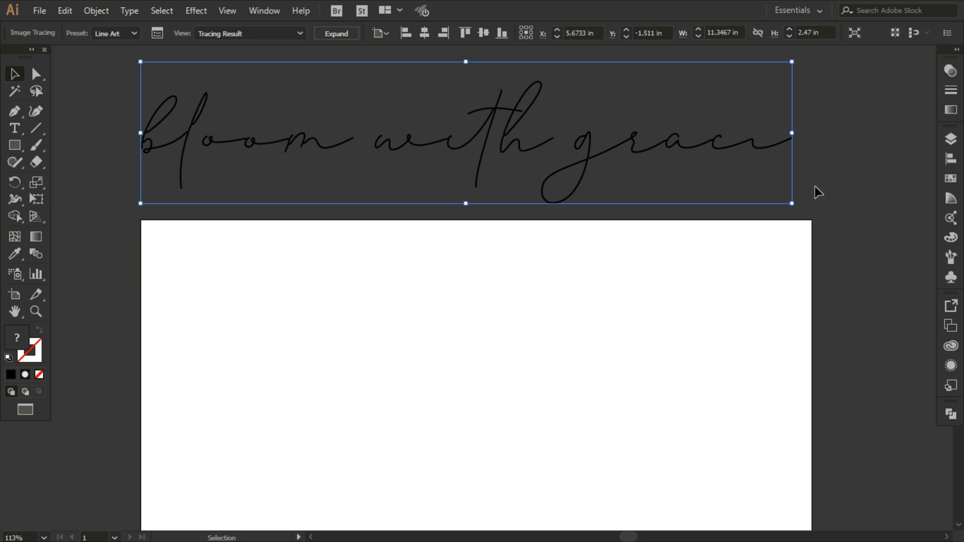
click(817, 192)
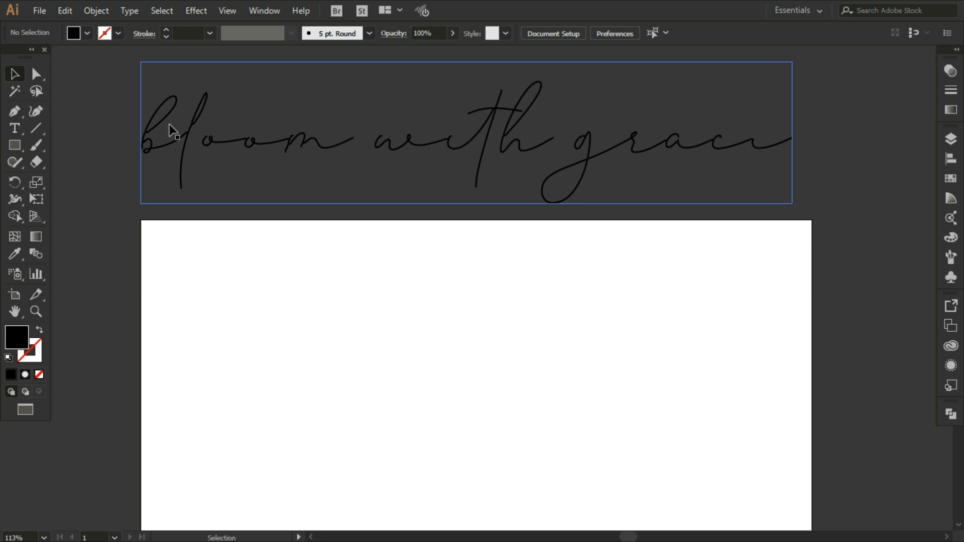
Step: Move the traced lettering back onto the artboard, horizontally centred and slightly above the middle
drag(125, 129, 813, 171)
mouse_move(447, 152)
mouse_down()
mouse_move(426, 377)
mouse_move(448, 436)
mouse_up()
scroll(363, 333, down, 3)
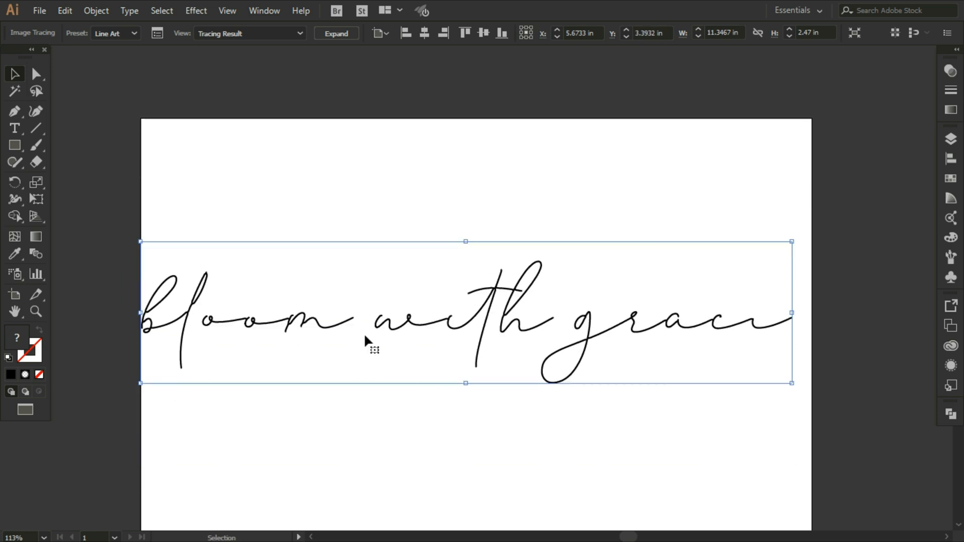
drag(329, 326, 339, 345)
scroll(338, 344, down, 2)
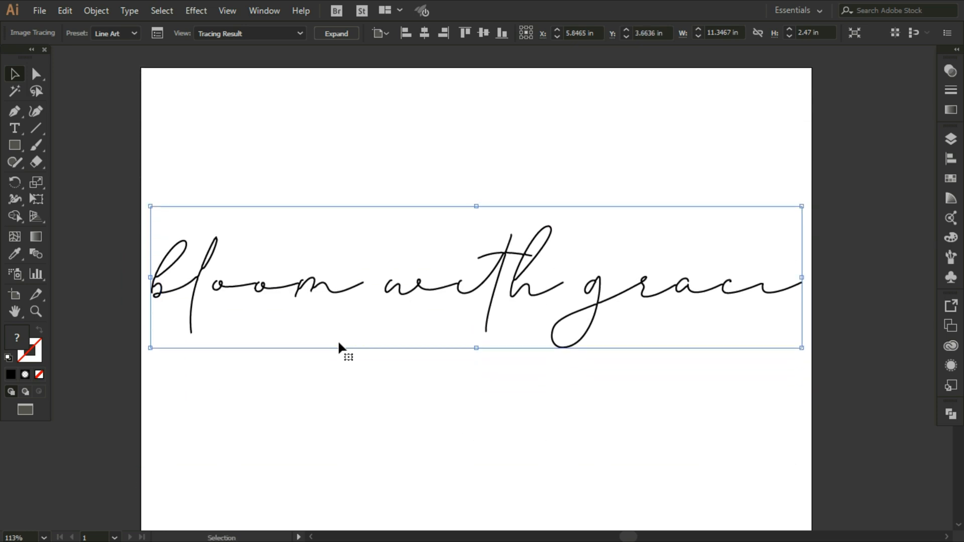
click(826, 315)
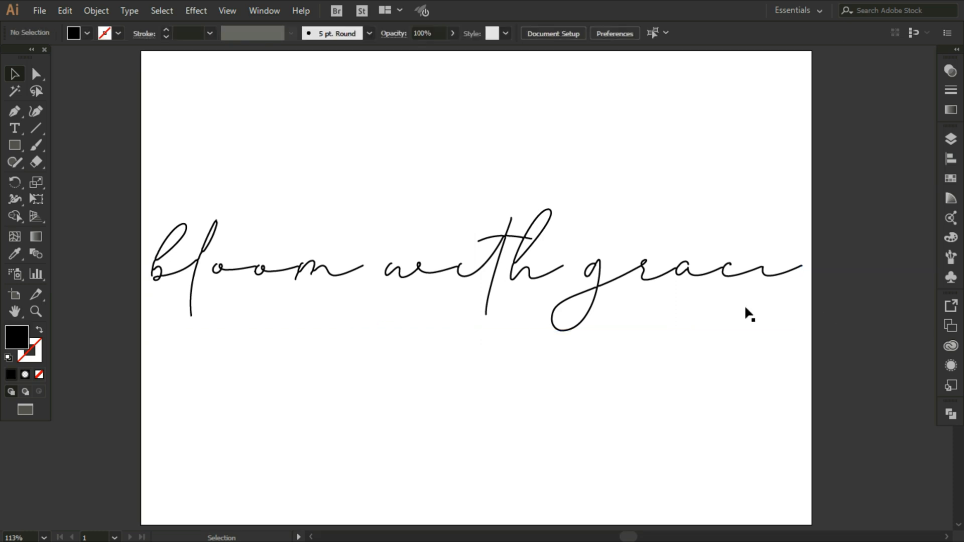
Step: Expand the tracing into editable paths and ungroup them
click(177, 267)
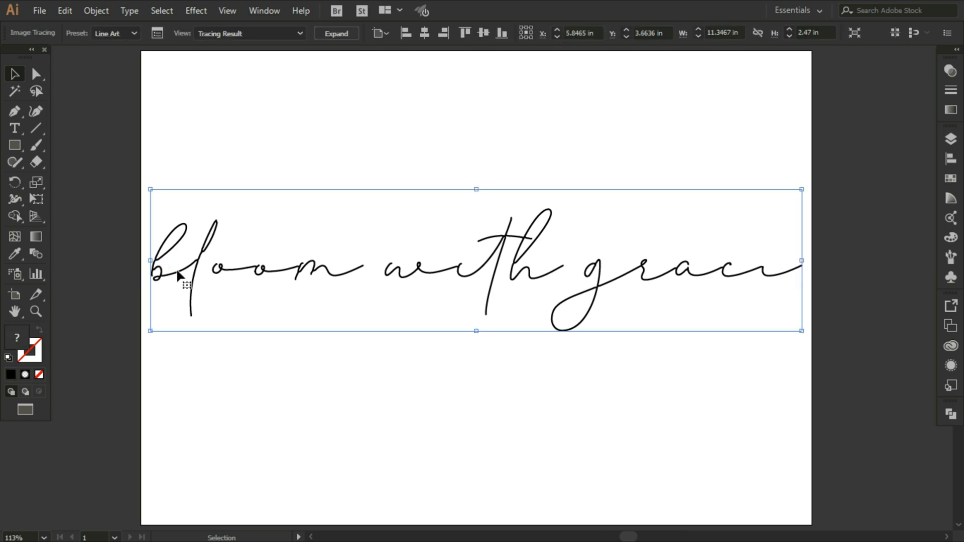
click(336, 34)
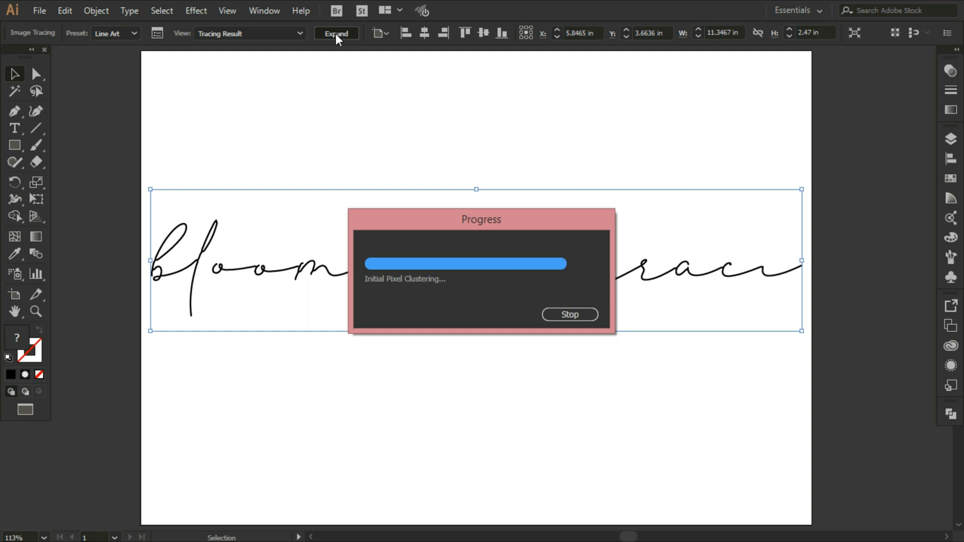
click(132, 281)
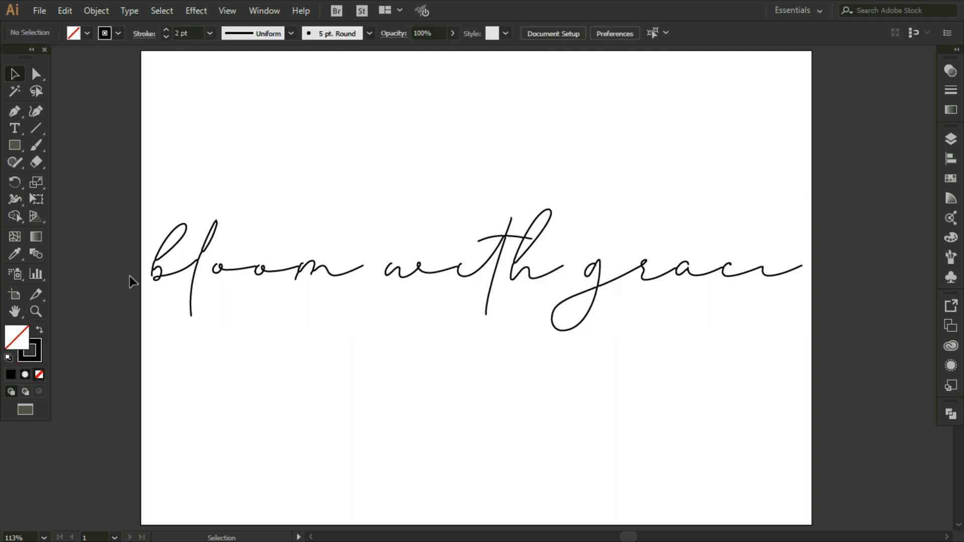
drag(178, 272, 198, 279)
click(198, 279)
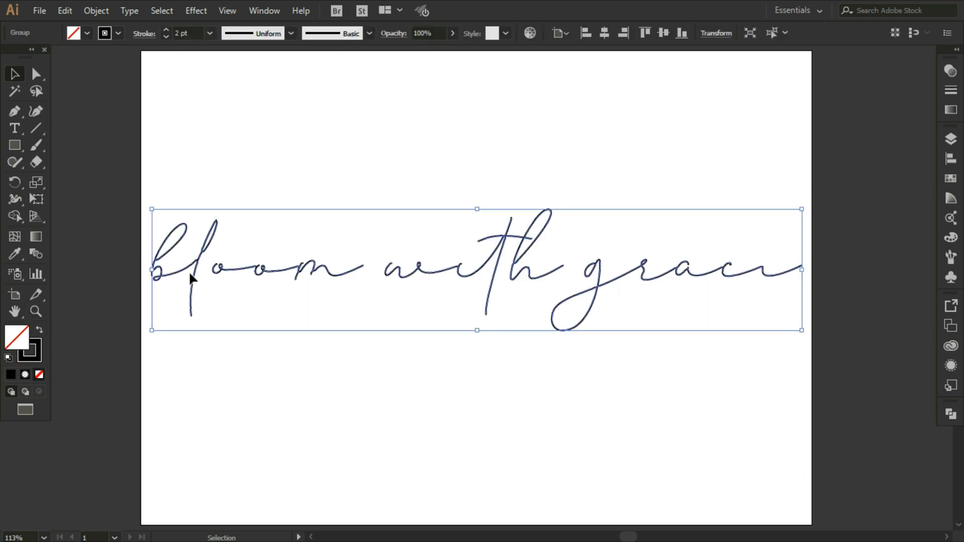
right_click(190, 272)
click(212, 375)
click(200, 349)
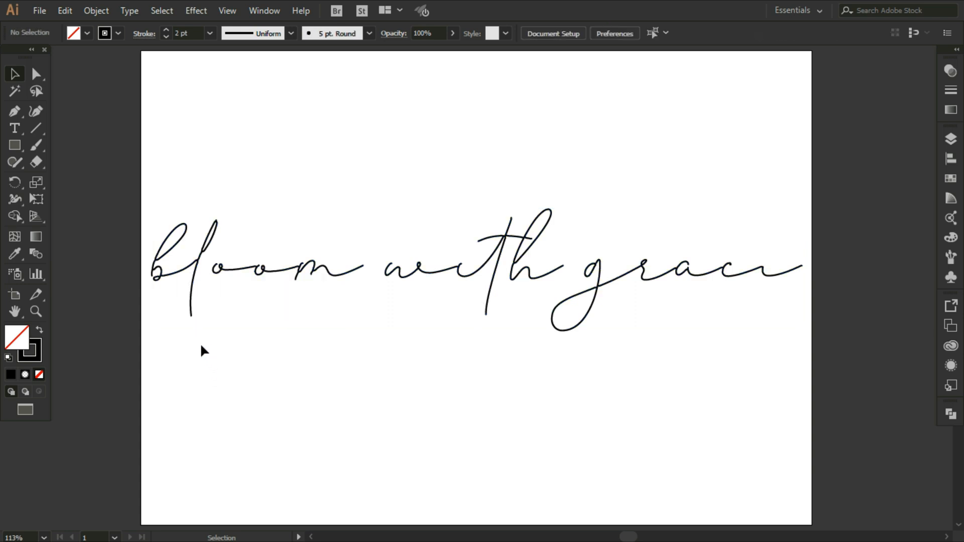
Step: Select all the separate path pieces of the letter "b" and join them
drag(158, 275, 162, 273)
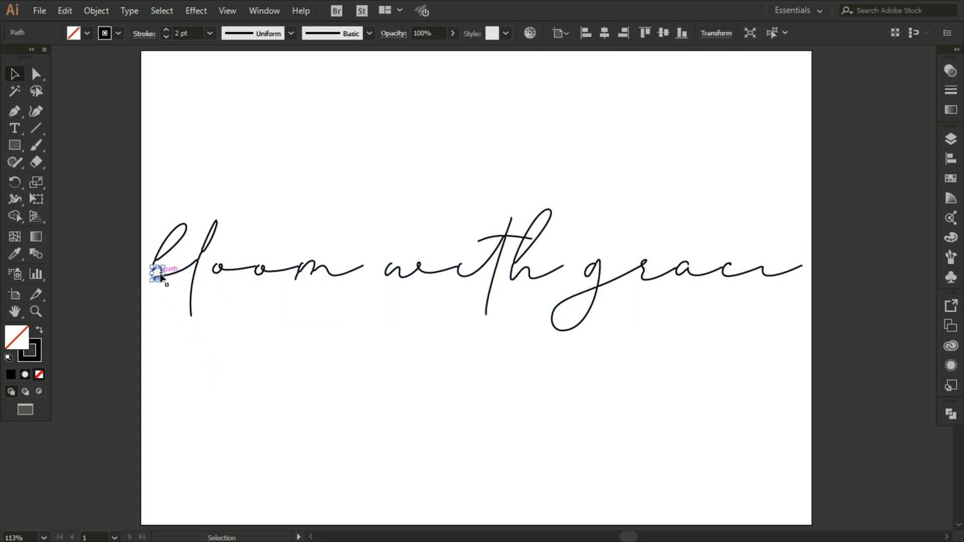
click(172, 248)
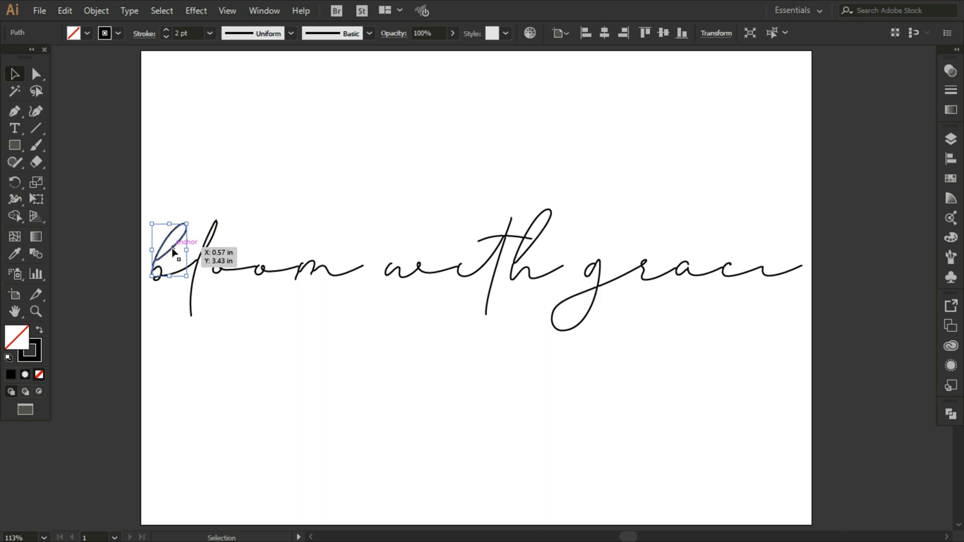
click(195, 271)
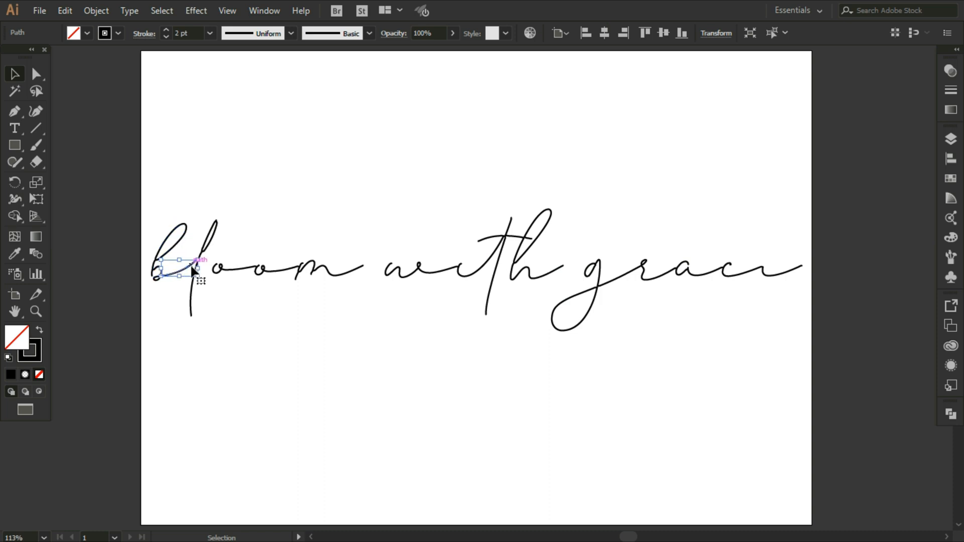
click(148, 219)
drag(148, 220, 166, 299)
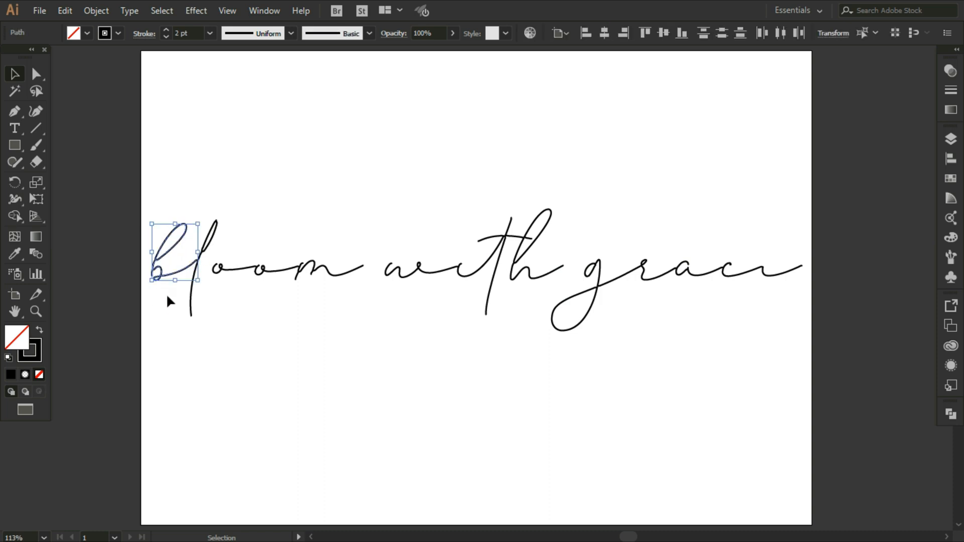
right_click(166, 267)
click(198, 365)
click(200, 345)
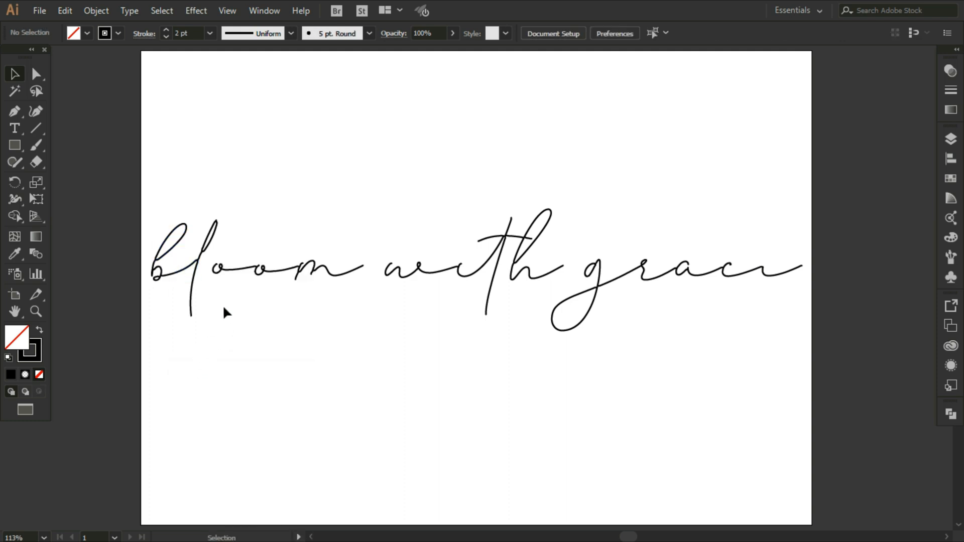
Step: Join the path pieces of the letters "bl", as well as those of "oom" in "bloom"
click(191, 277)
drag(152, 199, 197, 342)
key(ctrl+j)
drag(214, 286, 321, 262)
right_click(260, 263)
click(291, 360)
Step: Join the path pieces in the word "with"
drag(385, 291, 498, 263)
right_click(486, 266)
click(517, 366)
click(533, 344)
Step: Join the path pieces of the letters "r", "a" and "c" in the word "grace"
click(594, 287)
drag(638, 247, 735, 288)
right_click(680, 271)
click(711, 367)
click(695, 372)
mouse_move(675, 261)
mouse_down()
mouse_move(688, 273)
mouse_move(778, 268)
mouse_move(722, 269)
mouse_up()
shift+click(677, 272)
right_click(678, 272)
click(708, 367)
click(708, 369)
Step: Join the path pieces at the final letter of "grace" and clear the selection
right_click(779, 269)
click(800, 366)
click(744, 346)
click(481, 239)
click(549, 372)
Step: Draw a small circle above the letter "b" with the Ellipse tool and fill it with the black-and-white gradient swatch
click(37, 236)
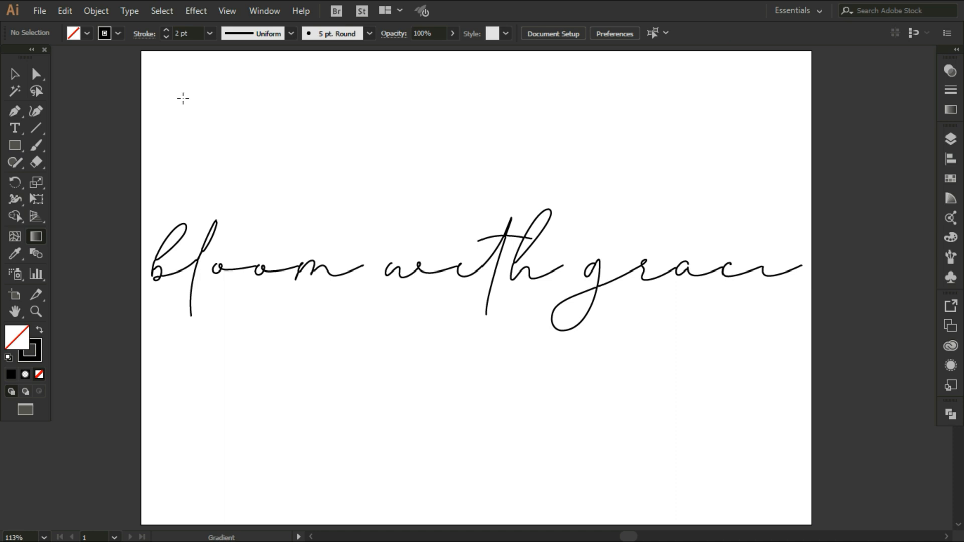
click(18, 142)
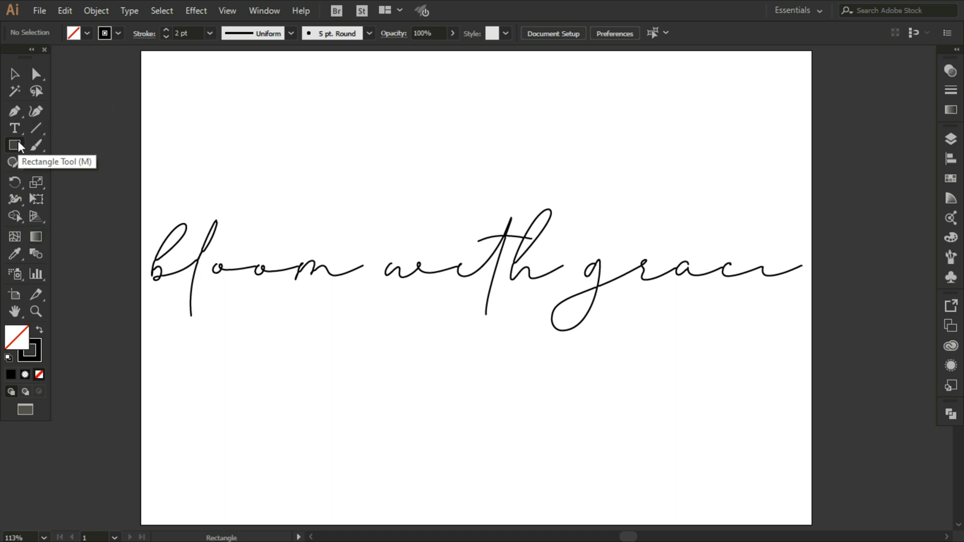
drag(17, 141, 50, 176)
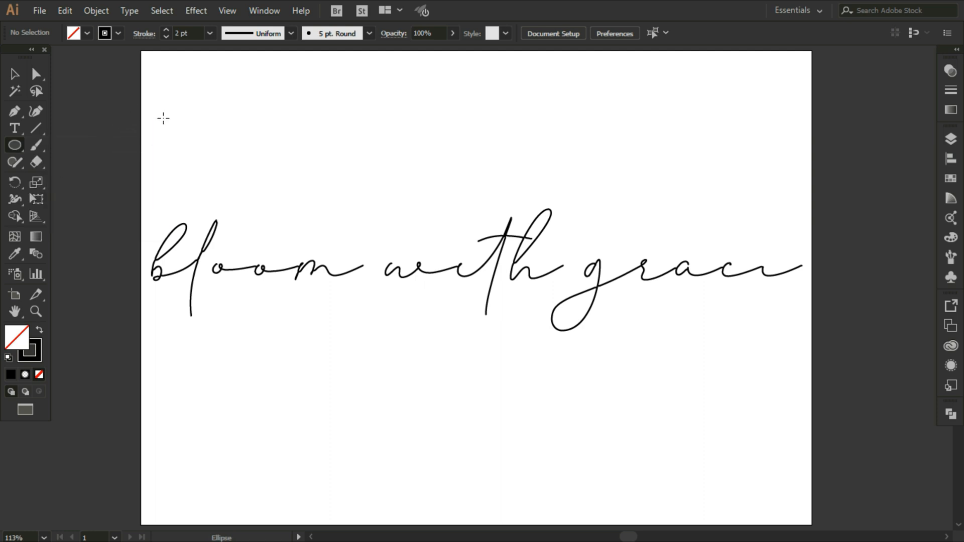
drag(165, 124, 172, 135)
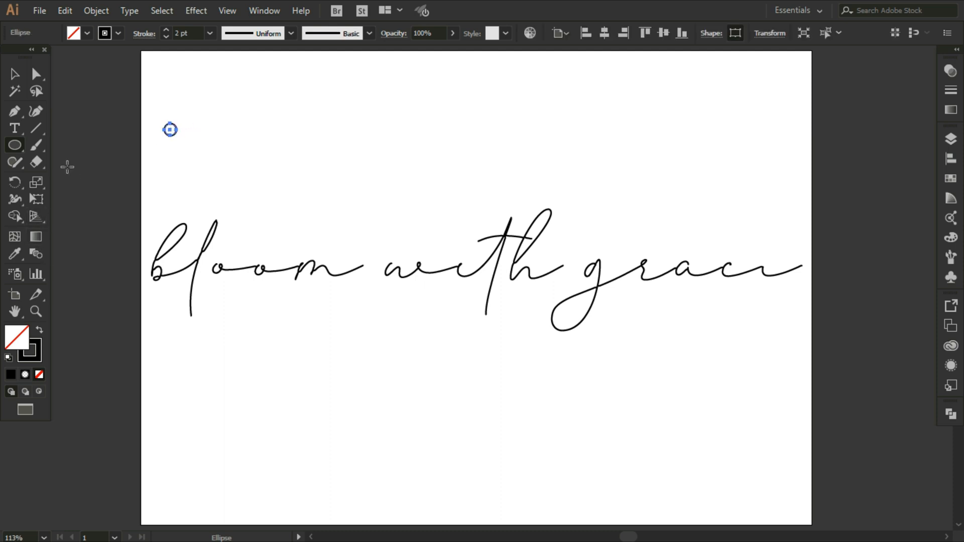
click(88, 33)
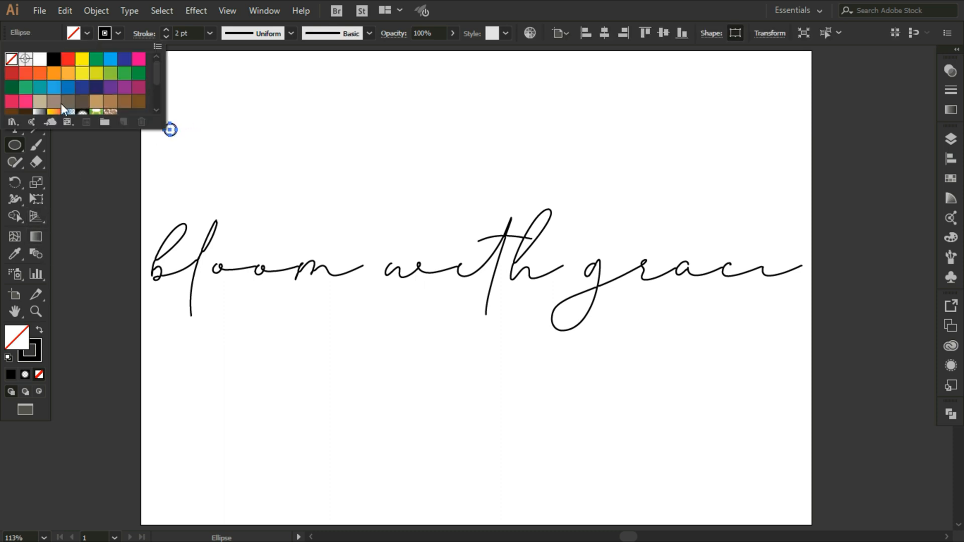
click(40, 112)
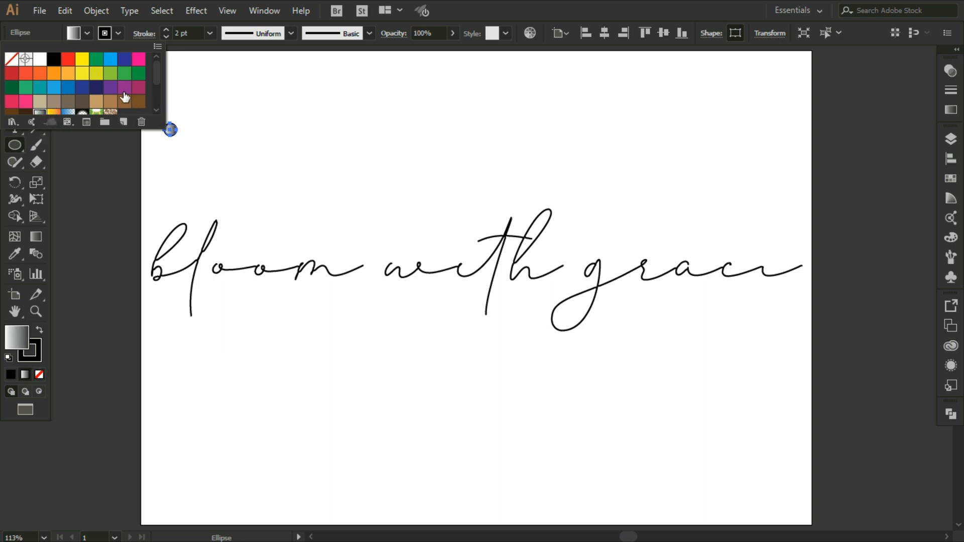
Step: Remove the stroke from the small gradient circle above the letter "b"
scroll(124, 98, down, 2)
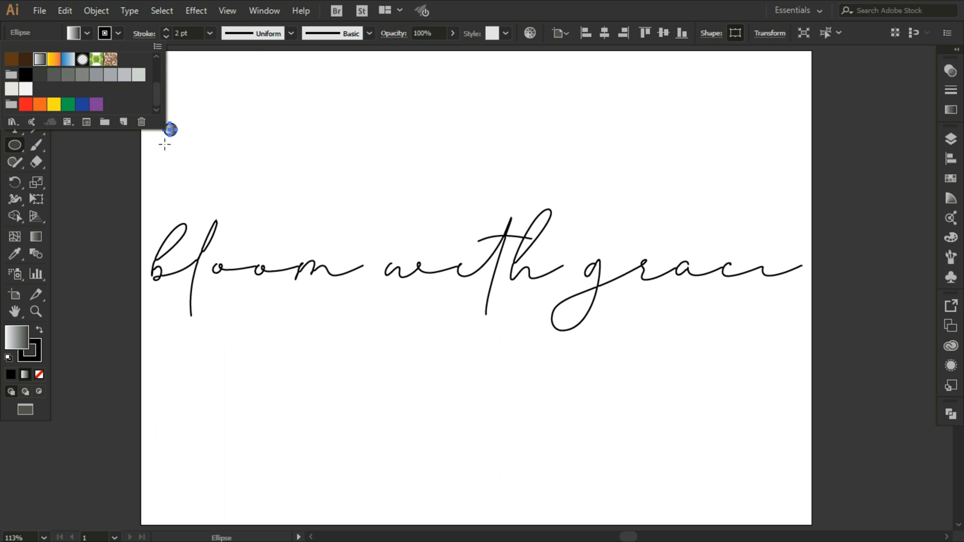
click(118, 34)
click(118, 34)
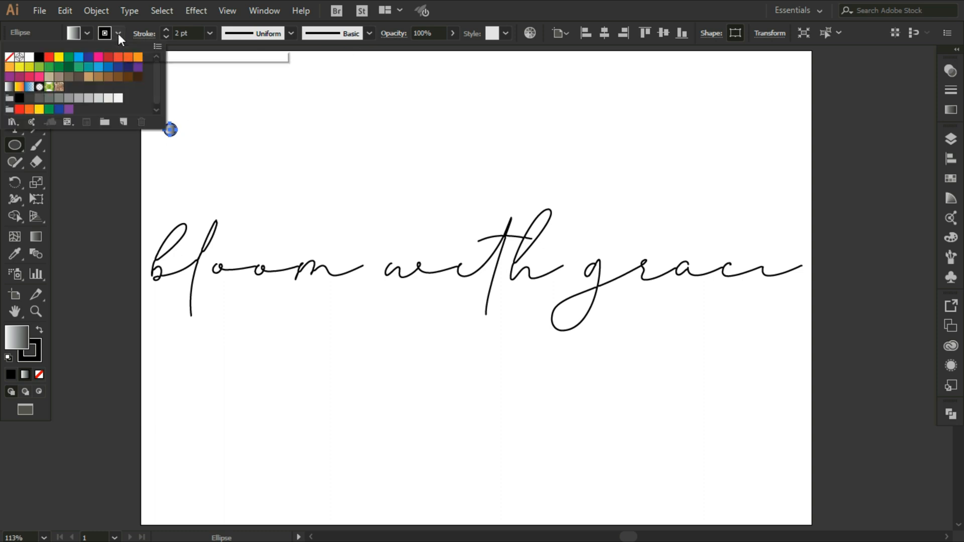
click(9, 58)
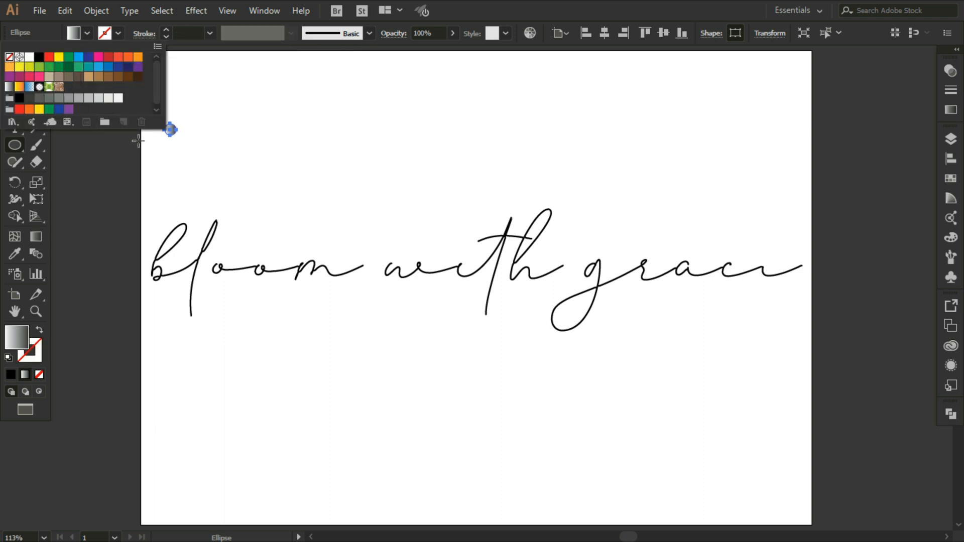
click(178, 143)
click(14, 74)
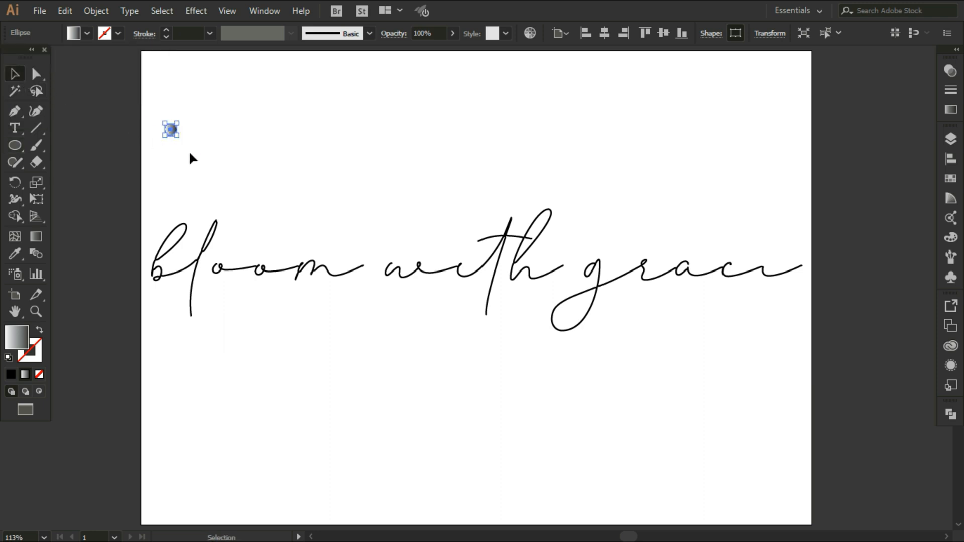
drag(190, 149, 164, 124)
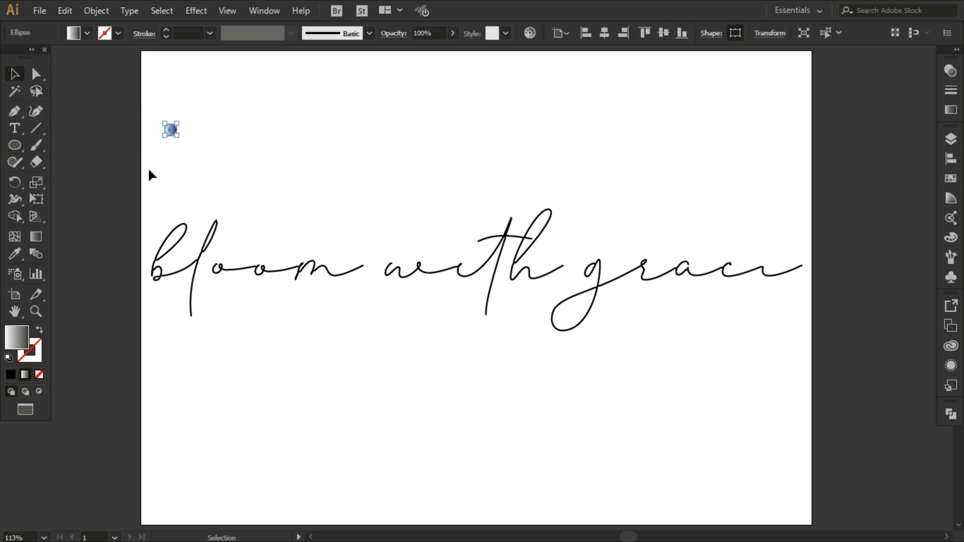
Step: Recolor the circle's starting gradient stop to a pinkish purple with C 36.08, M 84.31, Y 0 and K 0
click(35, 311)
click(207, 144)
click(522, 309)
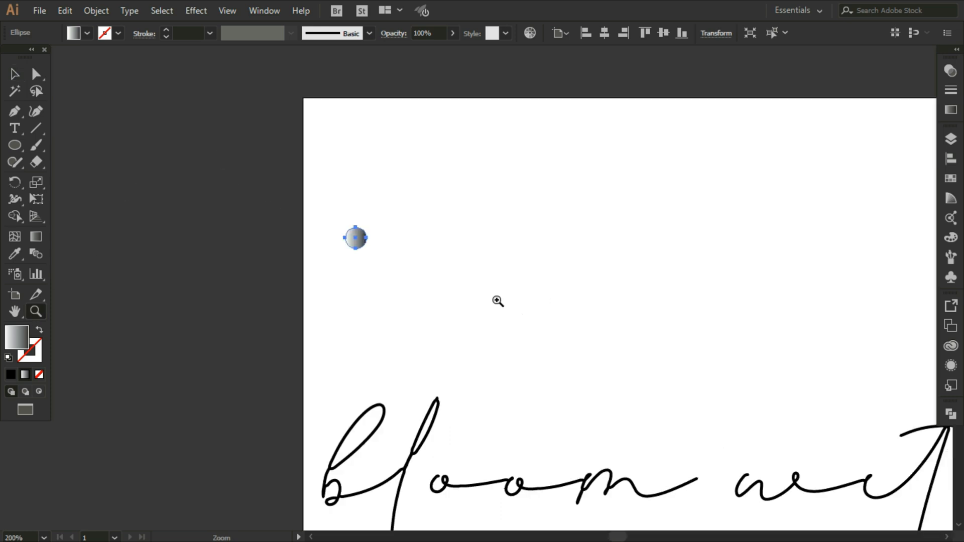
click(498, 302)
click(36, 236)
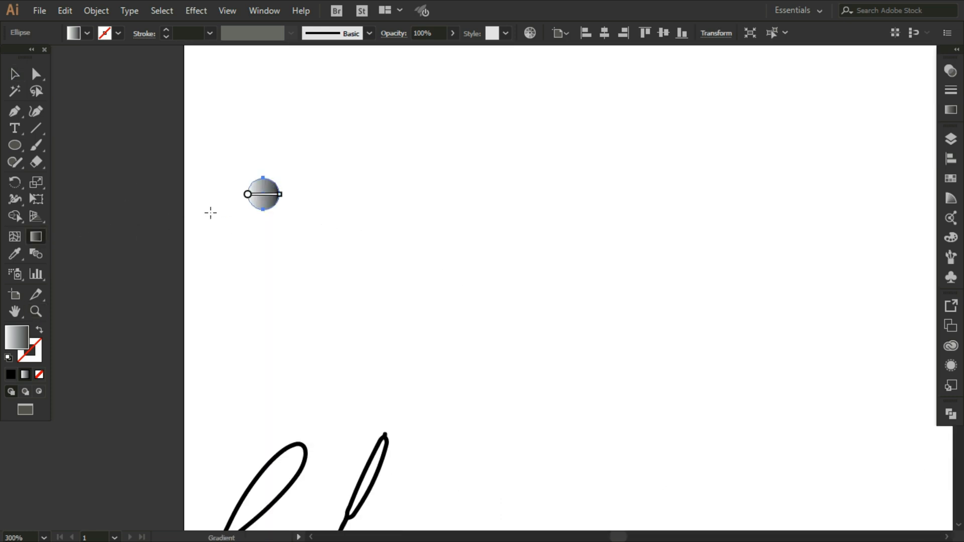
mouse_move(247, 199)
double_click(247, 196)
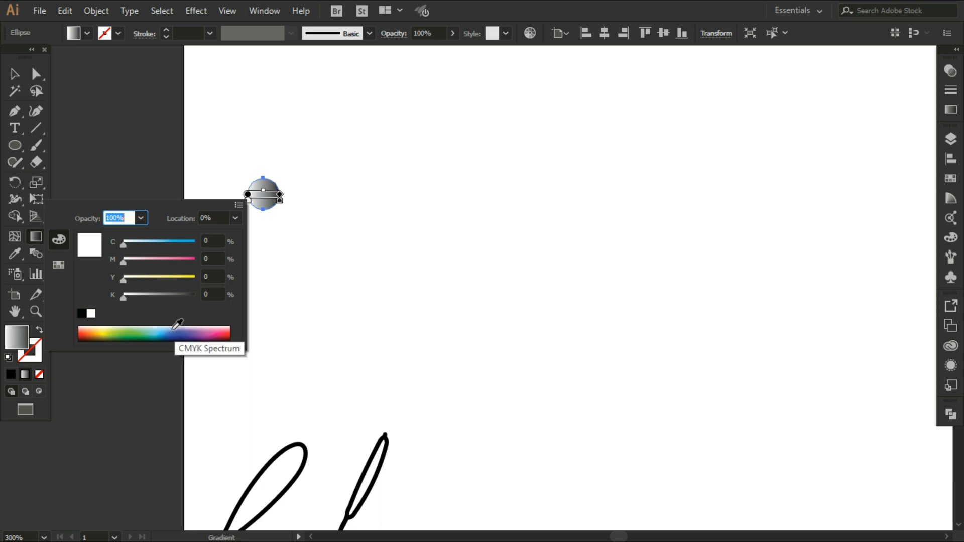
click(203, 333)
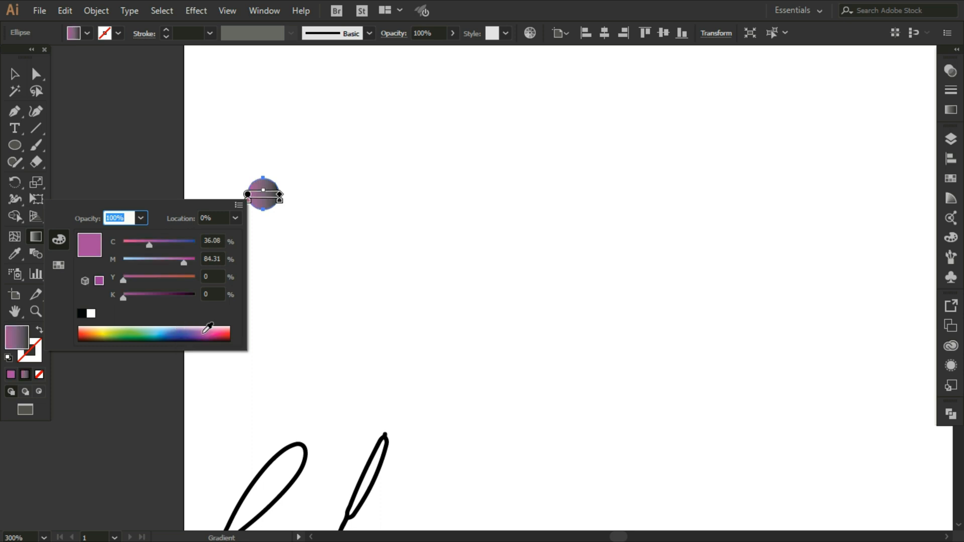
Step: Set the circle's ending gradient stop to white and return to the Selection tool
click(280, 201)
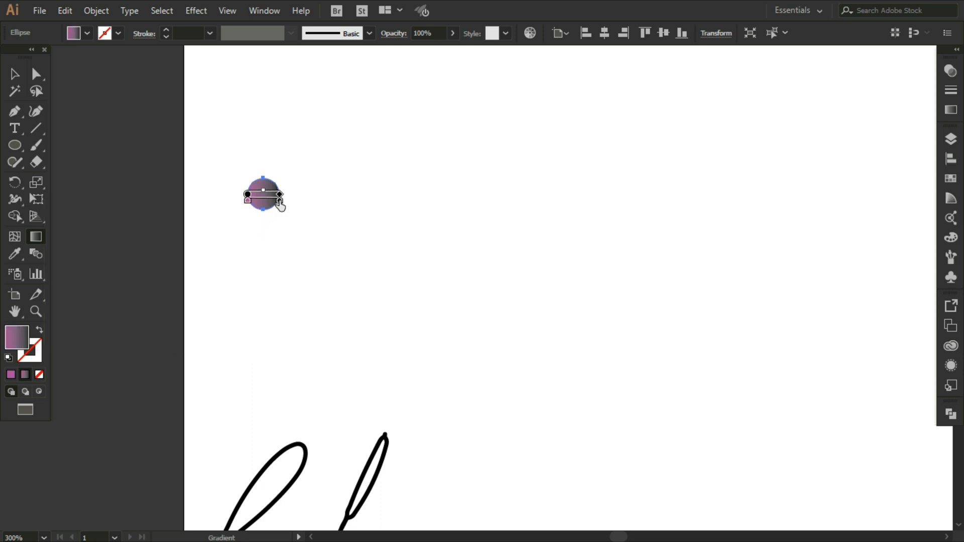
double_click(280, 201)
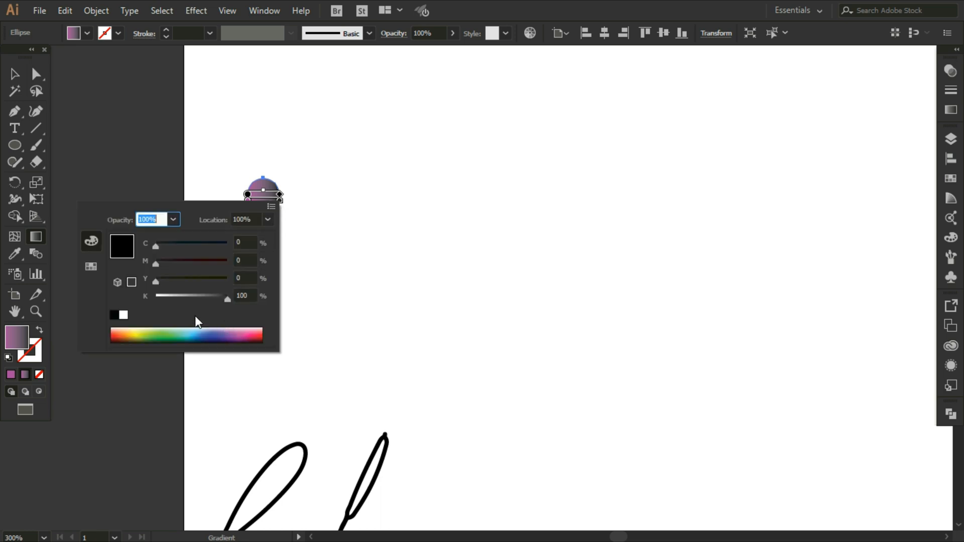
click(123, 315)
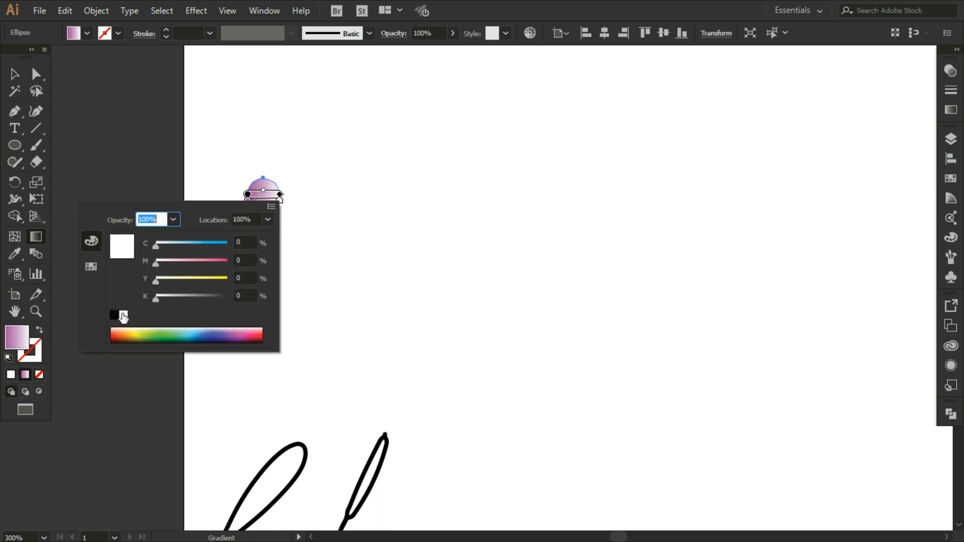
click(309, 225)
key(v)
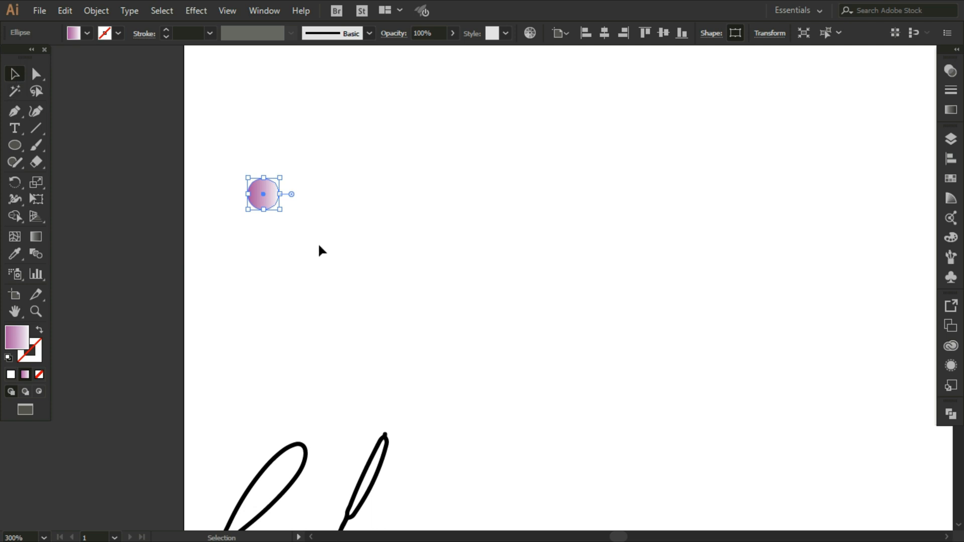
Step: Duplicate the purple-to-white circle horizontally, leaving a small gap to its right
click(281, 235)
click(267, 202)
drag(266, 200, 327, 206)
Step: With both circles selected, set the blend spacing to Specified Steps with 1000 steps
drag(241, 238, 342, 170)
click(100, 11)
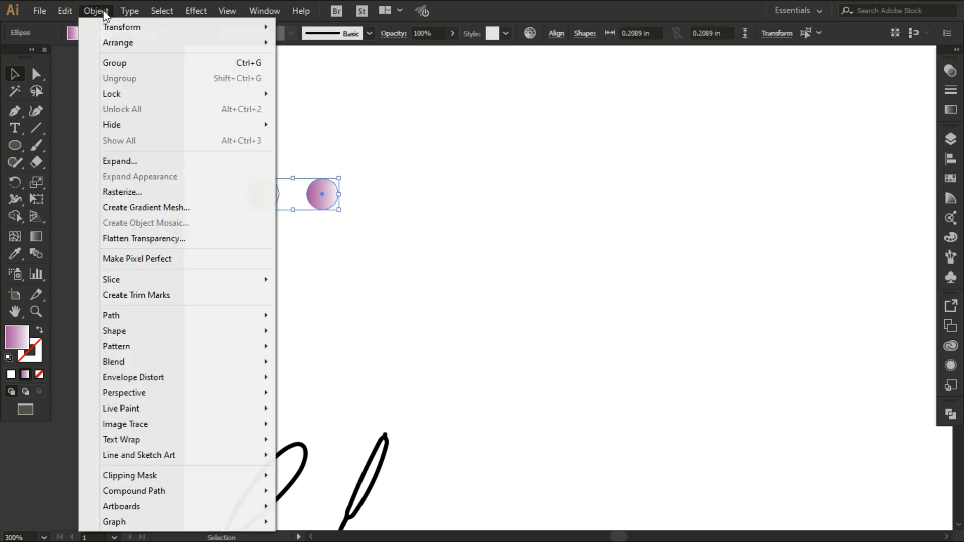
mouse_move(133, 357)
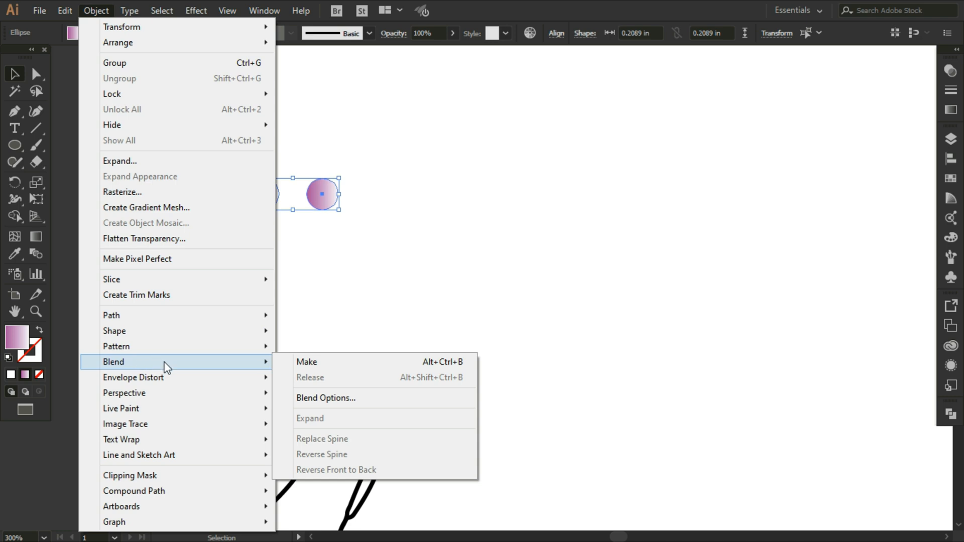
click(301, 398)
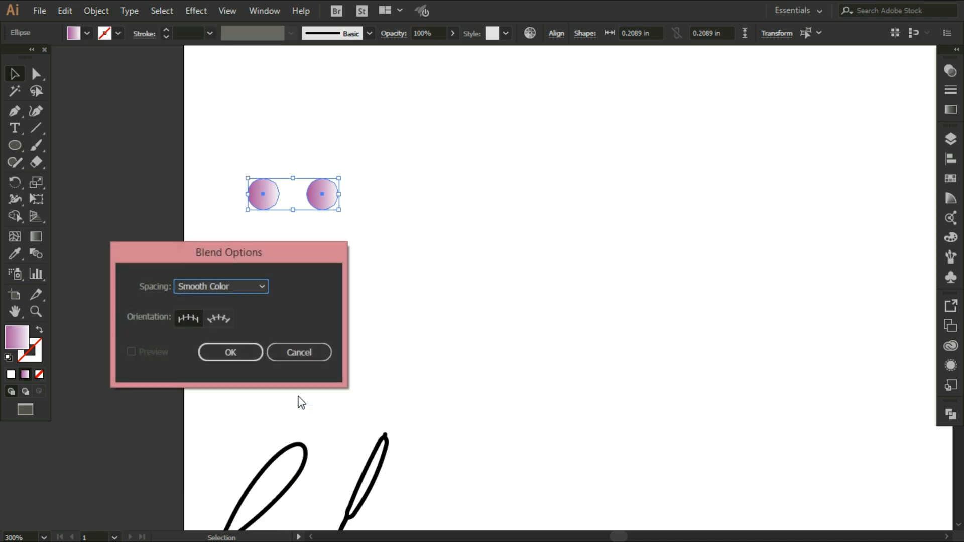
click(260, 286)
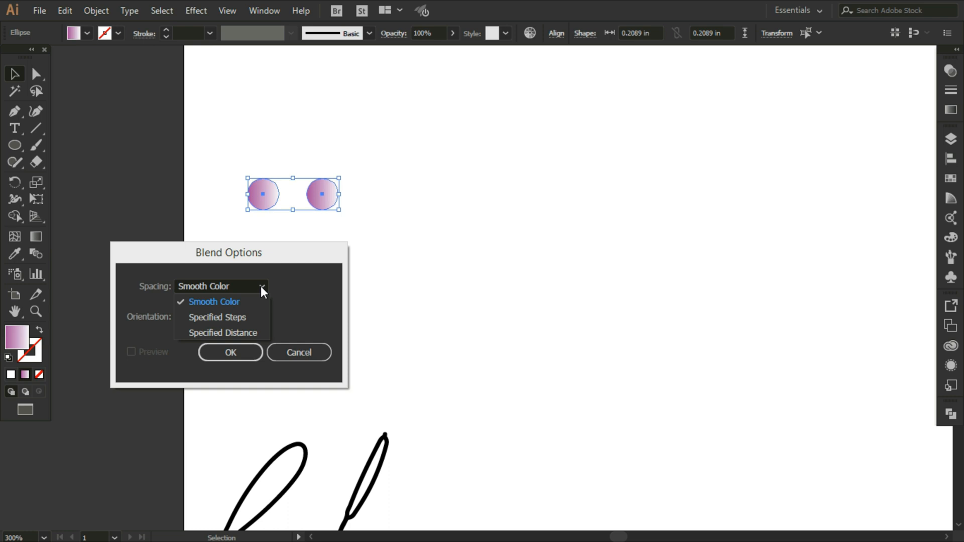
click(249, 317)
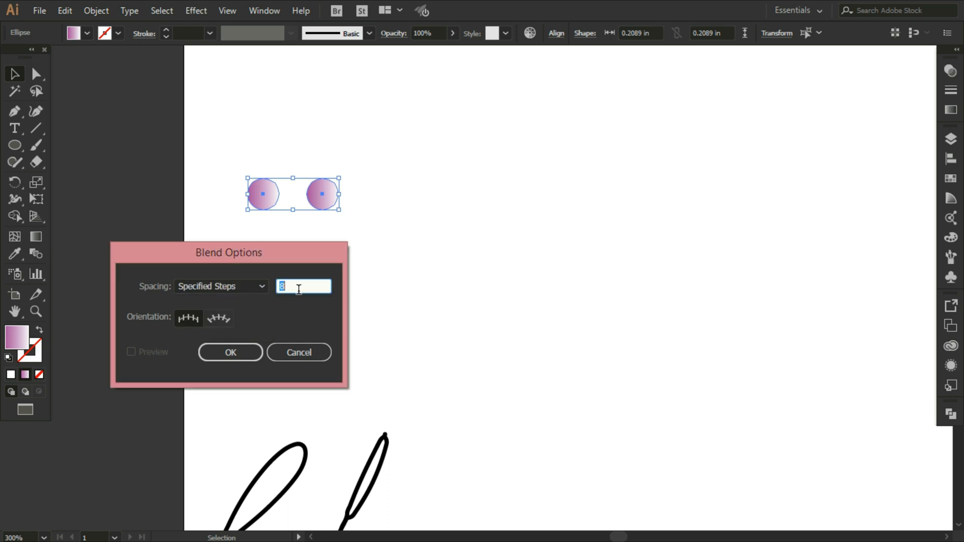
text(1000)
click(250, 349)
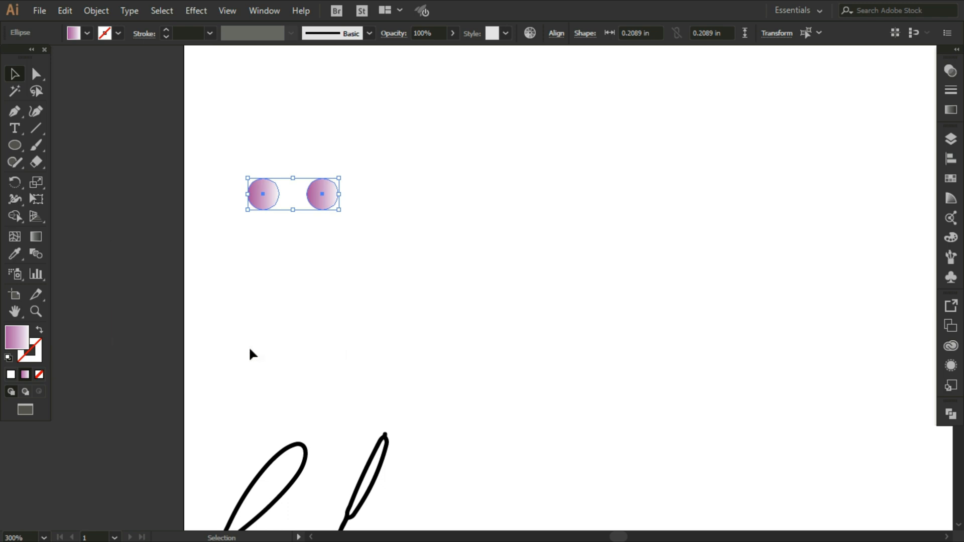
Step: Blend the two gradient circles together and clear the selection
click(103, 13)
mouse_move(133, 358)
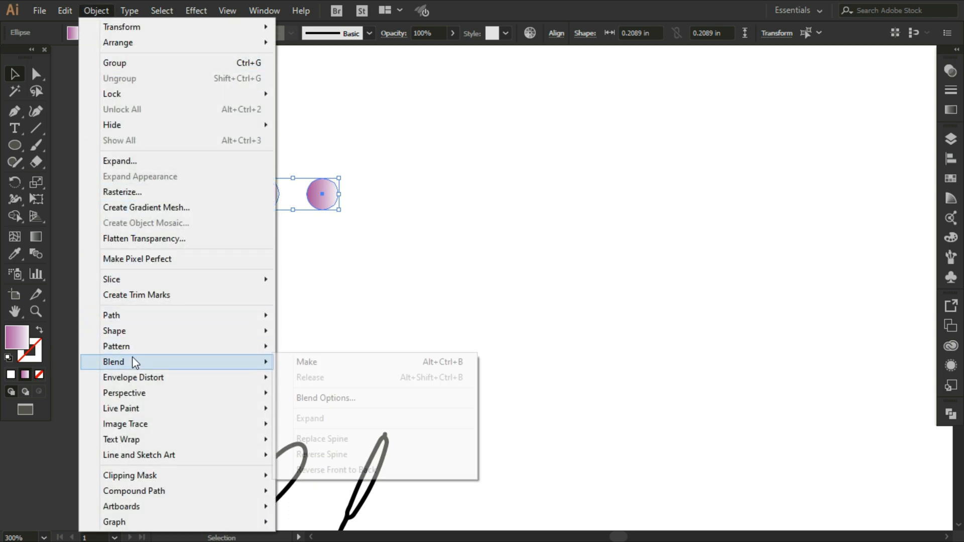
click(294, 362)
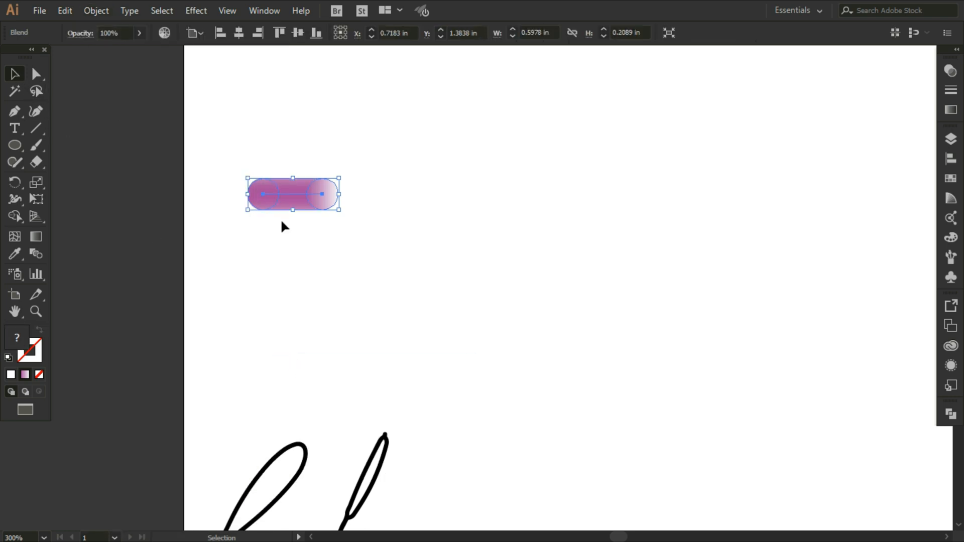
click(304, 240)
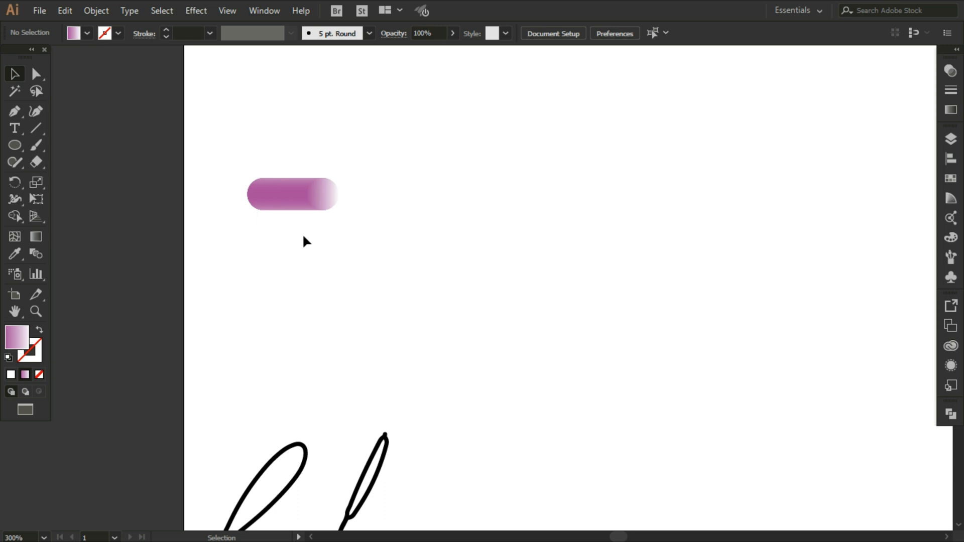
Step: Duplicate the blended shape repeatedly into a horizontal row of 16 above the lettering, with the whole artboard in view
click(224, 13)
click(274, 171)
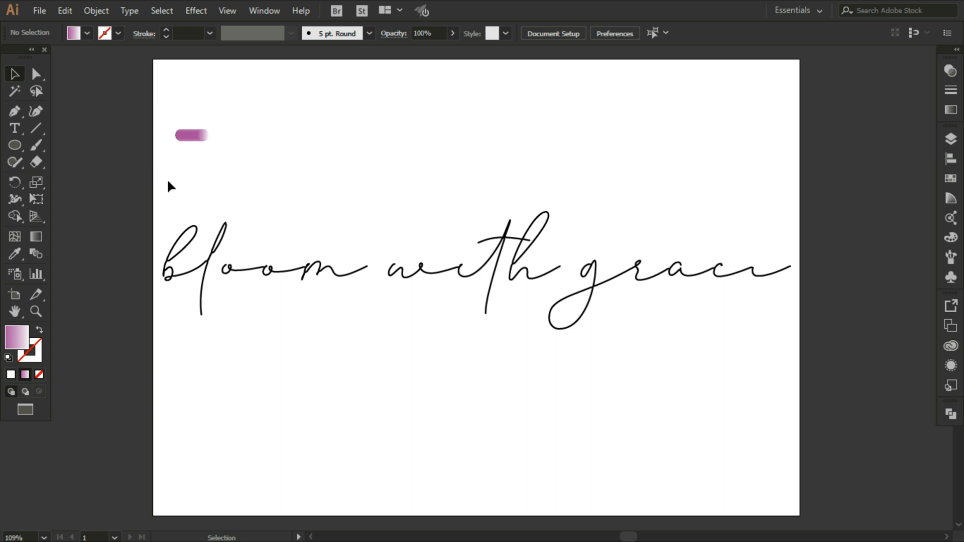
click(182, 137)
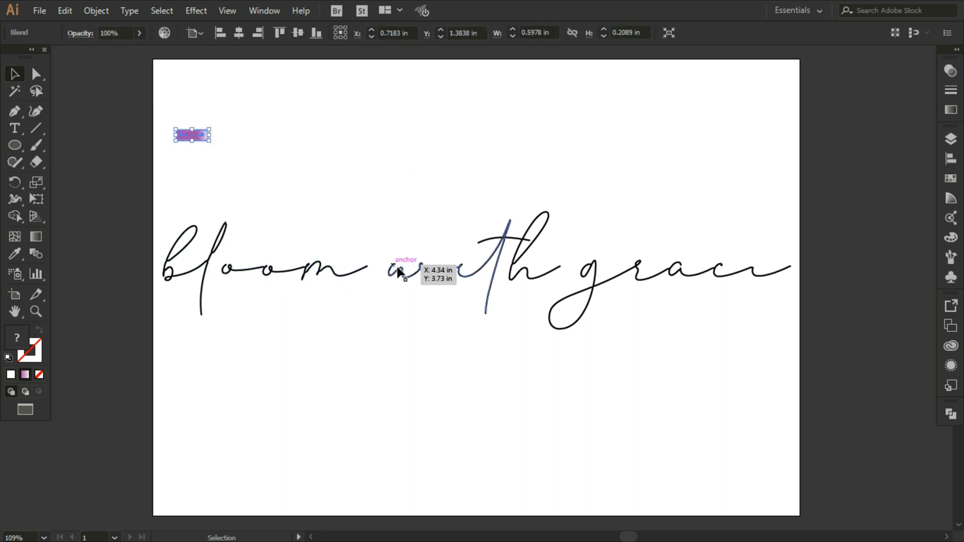
click(187, 161)
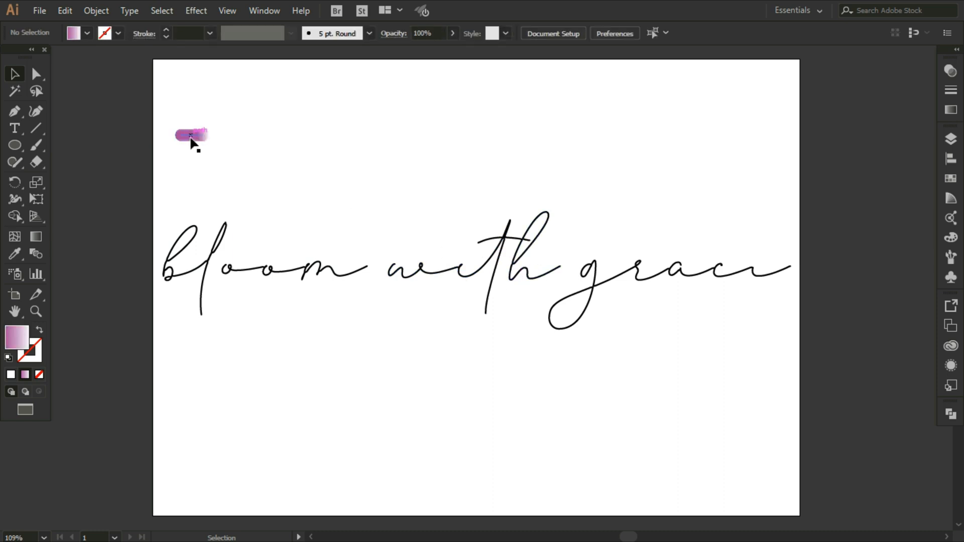
drag(190, 137, 226, 139)
drag(230, 137, 286, 138)
drag(233, 137, 408, 140)
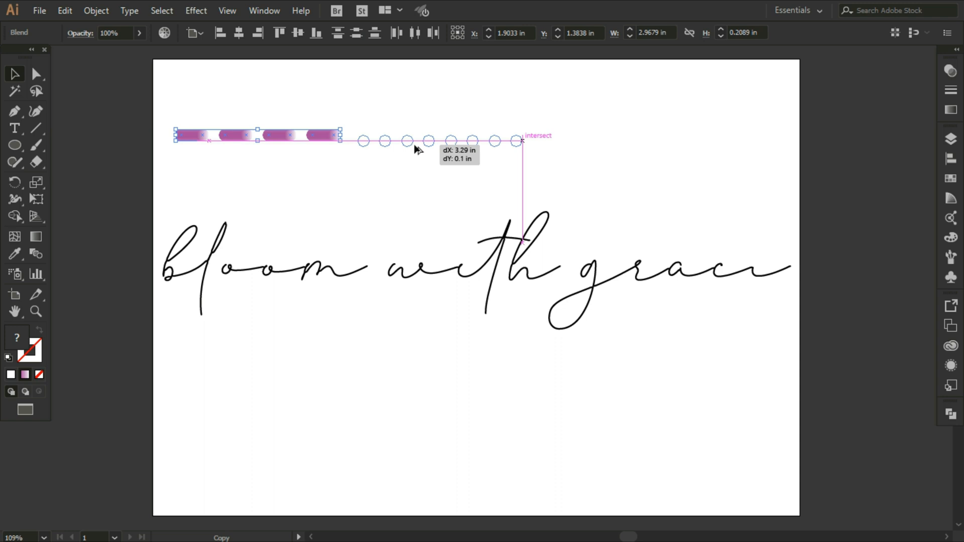
click(283, 191)
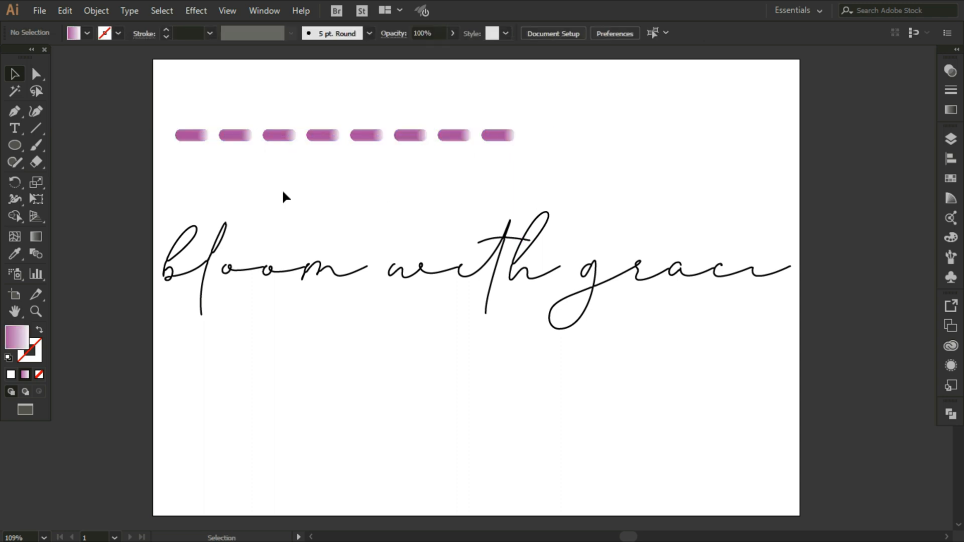
drag(196, 135, 550, 135)
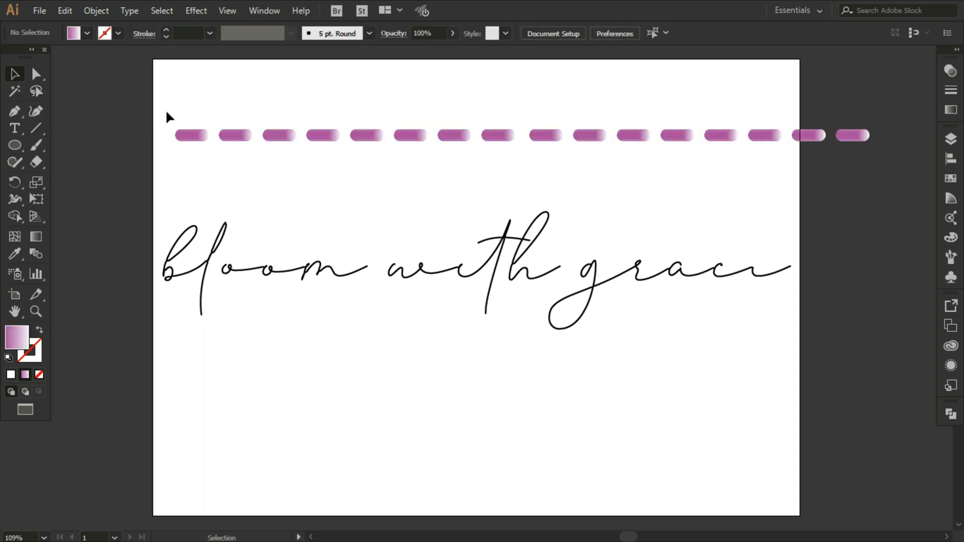
Step: Replace the first blend's spine with the "bl" path of "bloom" and clear the selection
drag(168, 110, 186, 268)
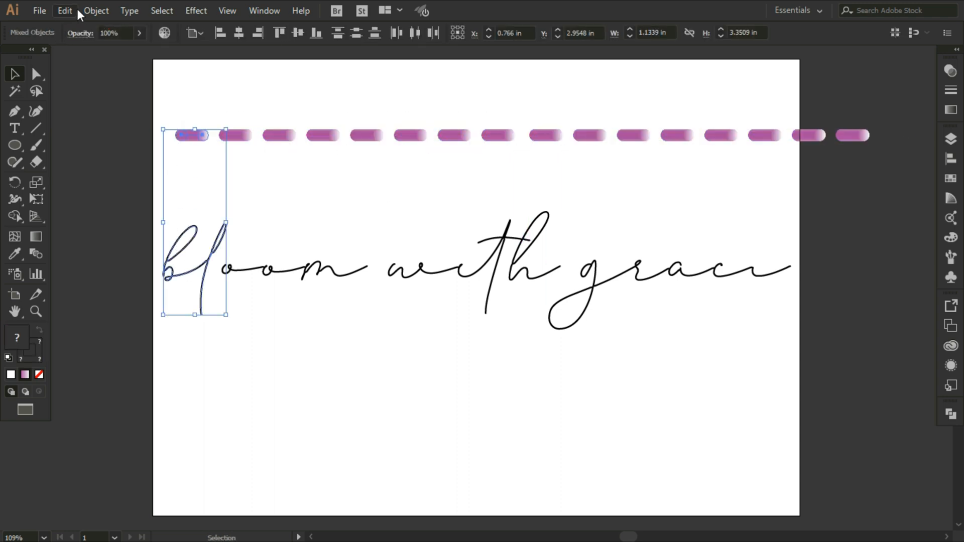
click(92, 11)
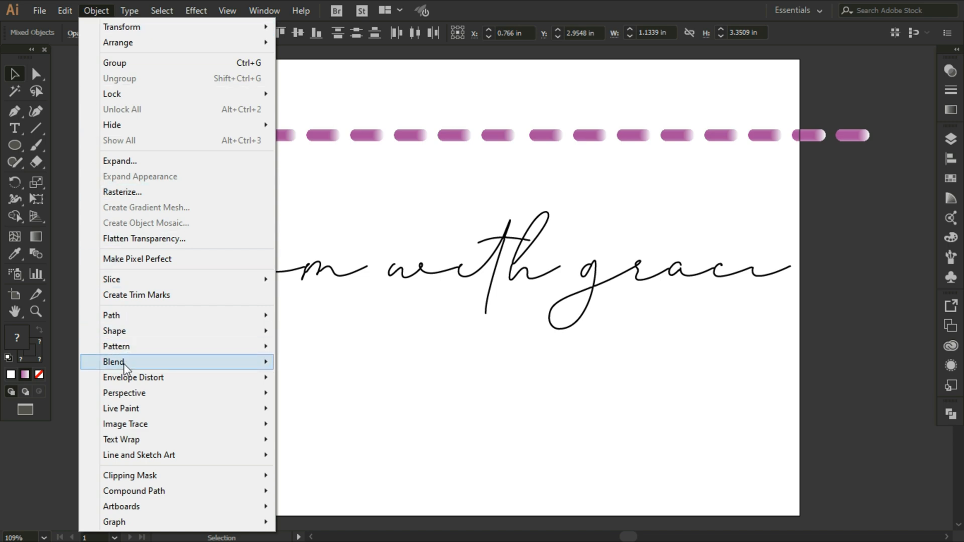
mouse_move(126, 369)
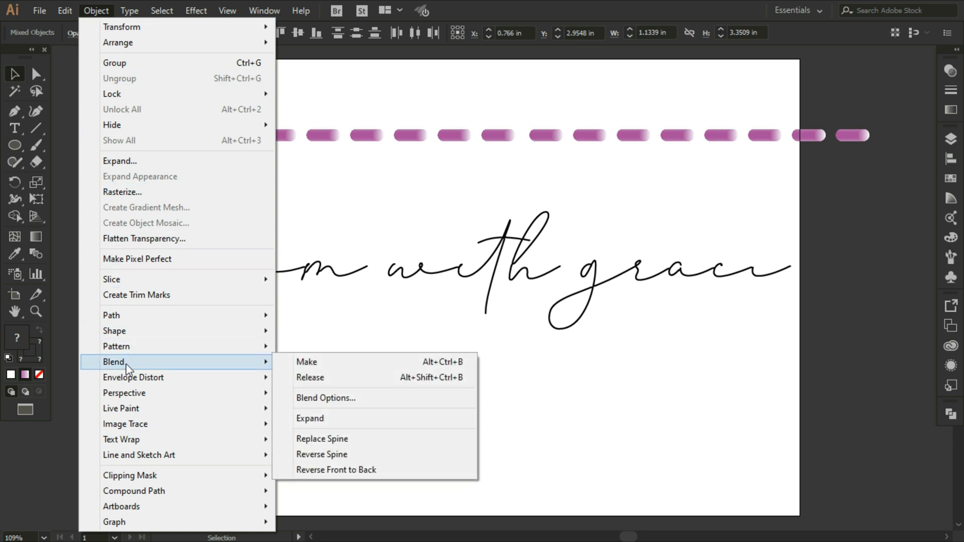
click(299, 440)
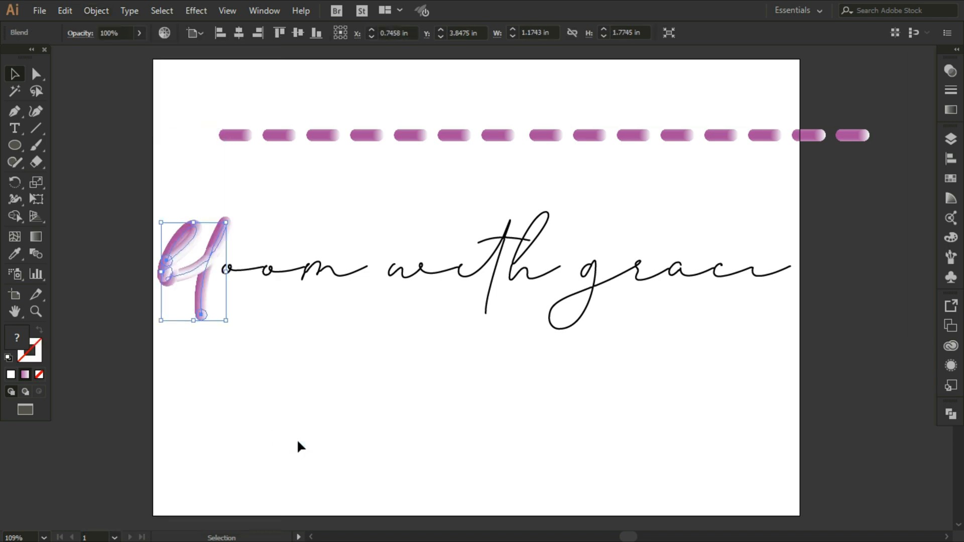
click(291, 331)
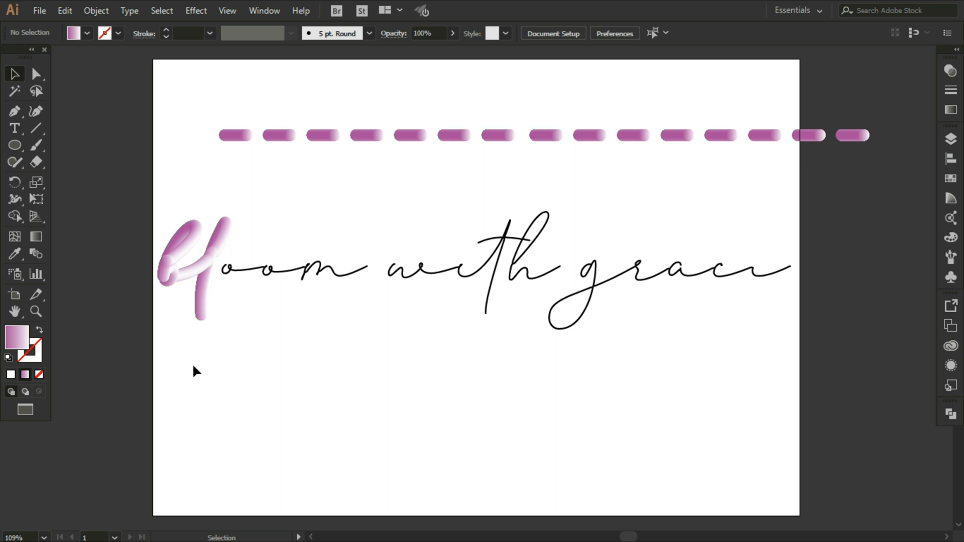
Step: Replace the spine of the next blend in the row with the "oom" path of "bloom"
click(228, 136)
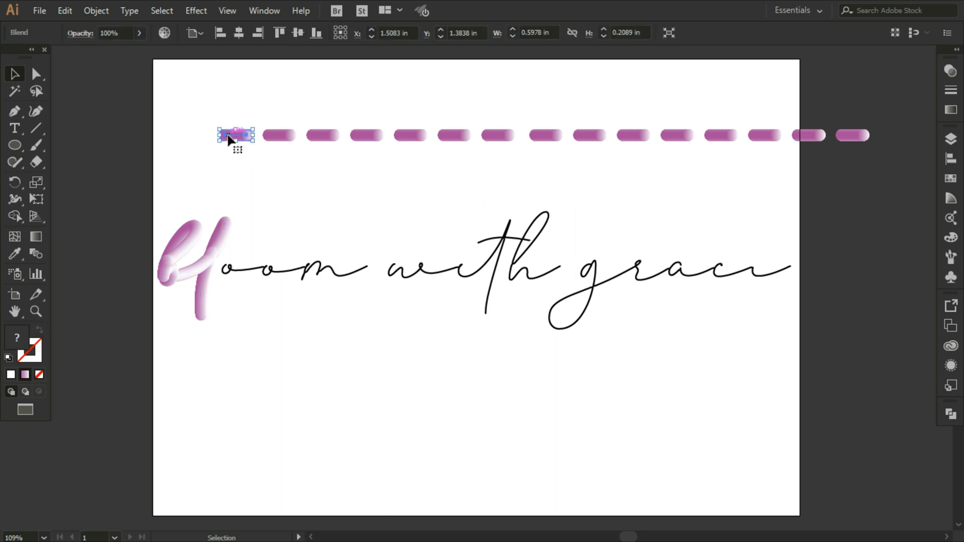
shift+click(244, 274)
click(96, 11)
click(346, 417)
Step: Replace the spine of the next blend in the row with the "wit" path of "with"
click(279, 135)
shift+click(431, 275)
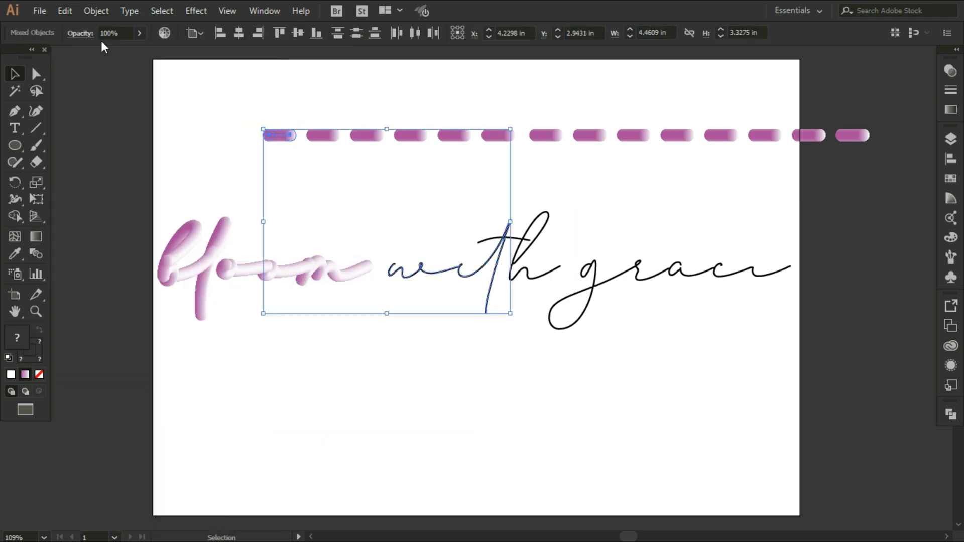
click(96, 10)
mouse_move(126, 362)
click(321, 439)
Step: Replace the spine of the next blend in the row with the "h" path of "with"
click(323, 135)
shift+click(512, 269)
click(96, 10)
click(322, 434)
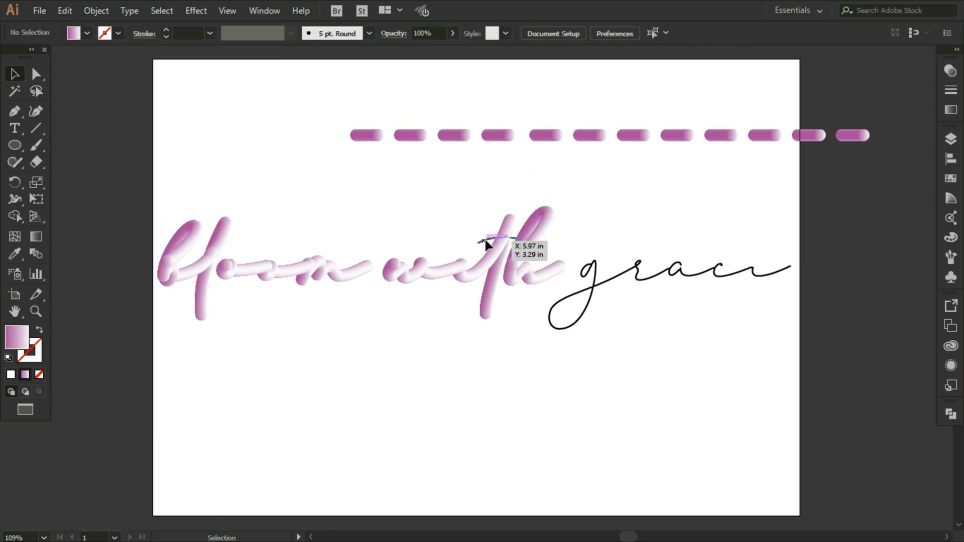
Step: Replace the spine of the next blend in the row with the crossbar path of the "t" in "with"
click(487, 242)
shift+click(366, 135)
click(96, 10)
click(321, 434)
Step: Replace the spine of the next blend in the row with the "gr" path of "grace"
click(594, 281)
shift+click(410, 135)
click(96, 11)
click(321, 435)
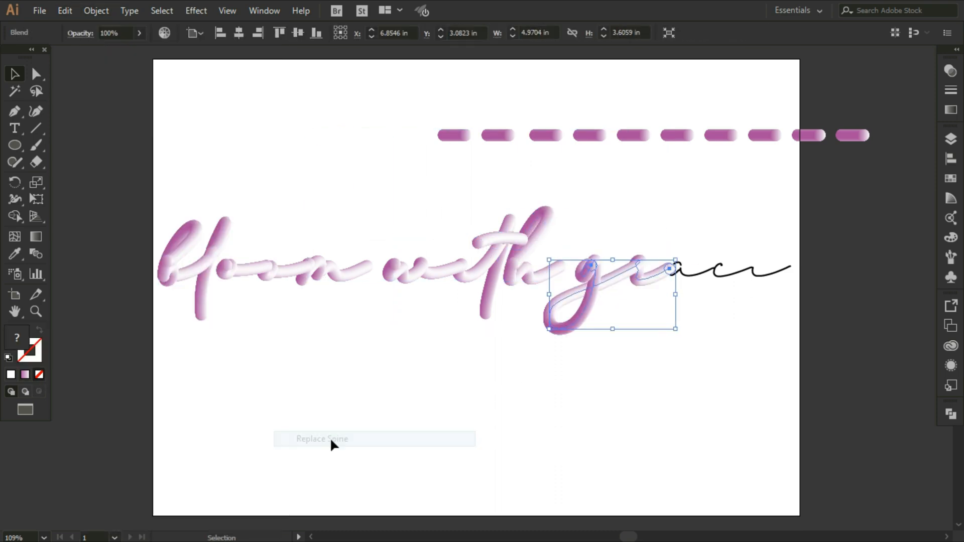
Step: Replace the spine of the next blend in the row with the "a" path of "grace"
click(679, 270)
shift+click(454, 135)
click(96, 11)
mouse_move(126, 362)
click(323, 437)
Step: Replace the spine of the next blend in the row with the "ce" path of "grace" and clear the selection
click(769, 271)
shift+click(508, 140)
click(96, 11)
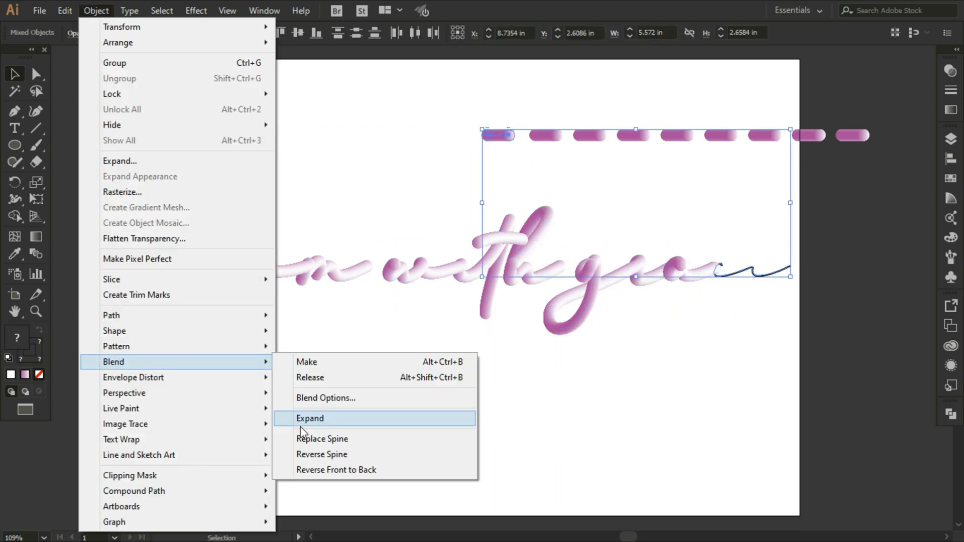
click(323, 437)
click(454, 430)
Step: Reverse the front-to-back stacking of all the lettering blends and clear the selection
drag(145, 340, 841, 207)
click(98, 11)
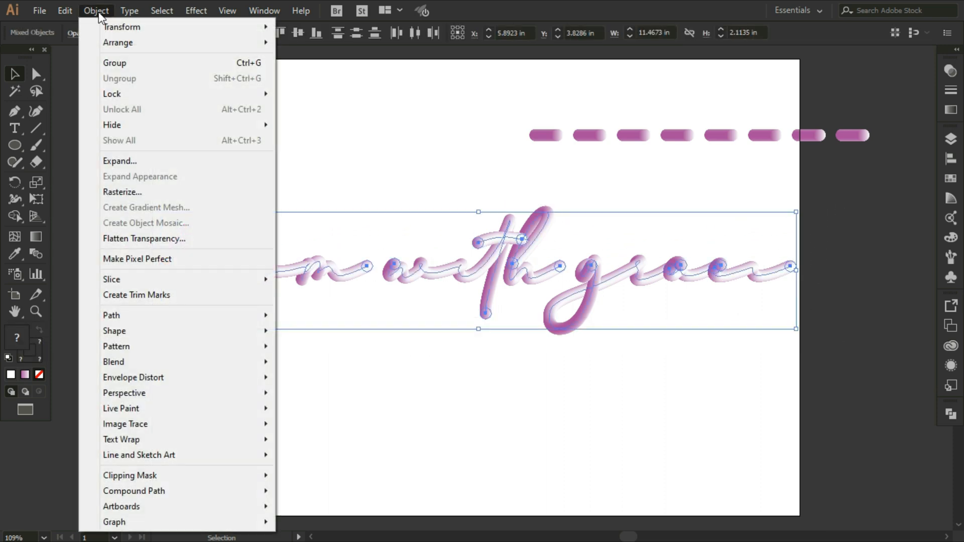
mouse_move(266, 365)
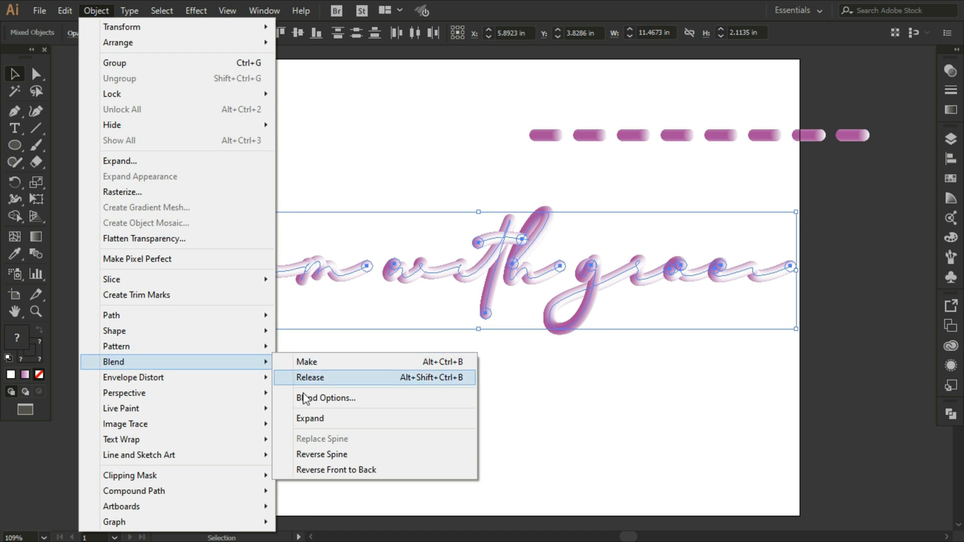
click(316, 470)
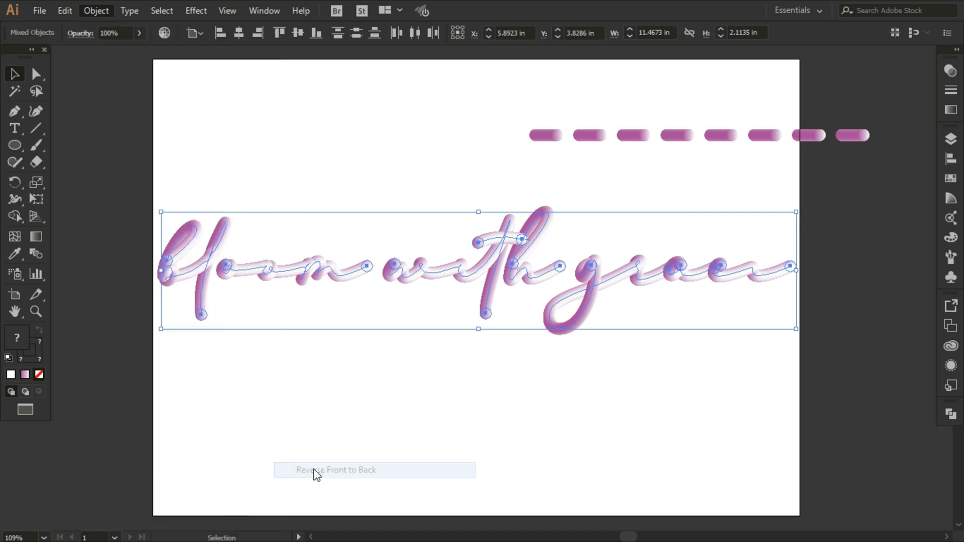
click(342, 365)
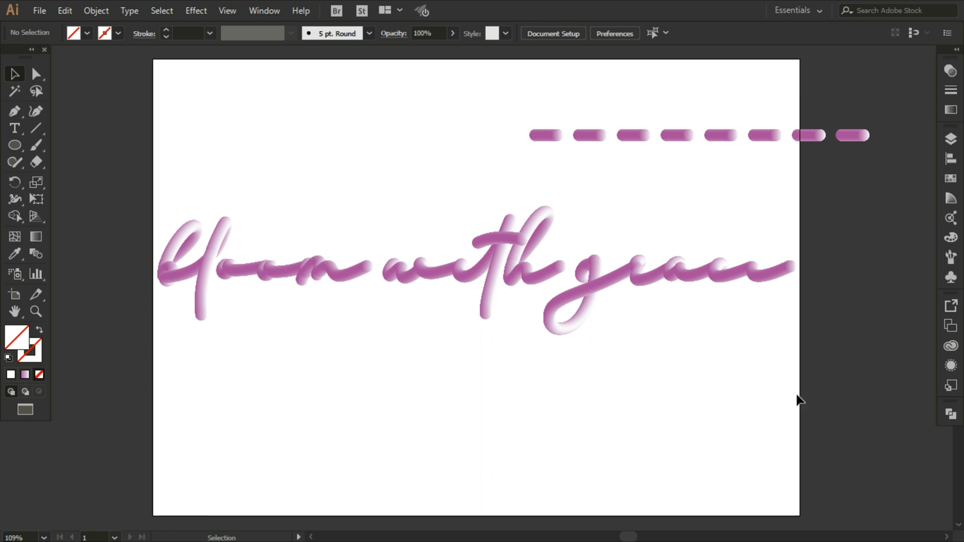
Step: Delete the unused blends remaining in the row above the lettering
drag(492, 114, 849, 151)
key(Delete)
Step: Draw a rectangle covering the whole artboard and fill it with black
key(m)
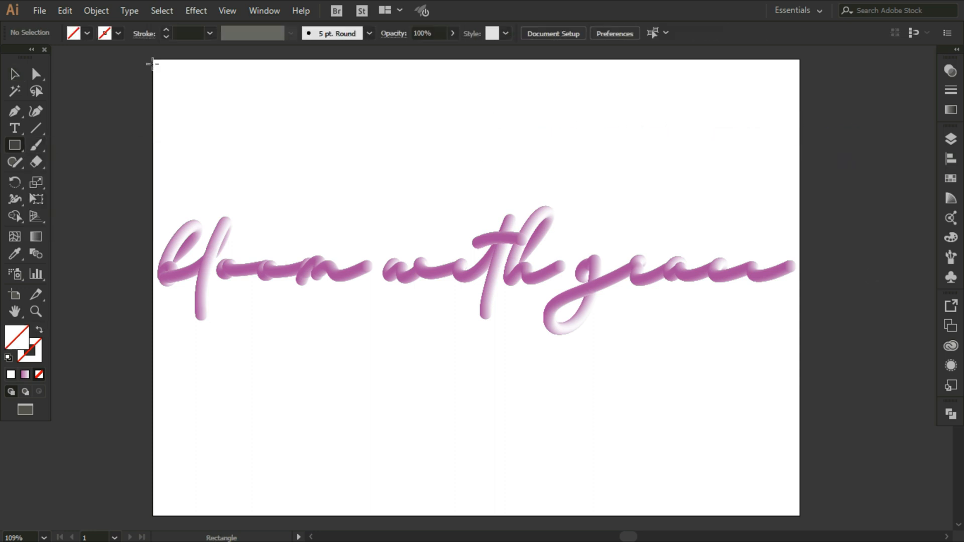
drag(153, 60, 800, 421)
scroll(801, 390, up, 3)
click(87, 33)
click(56, 59)
click(510, 17)
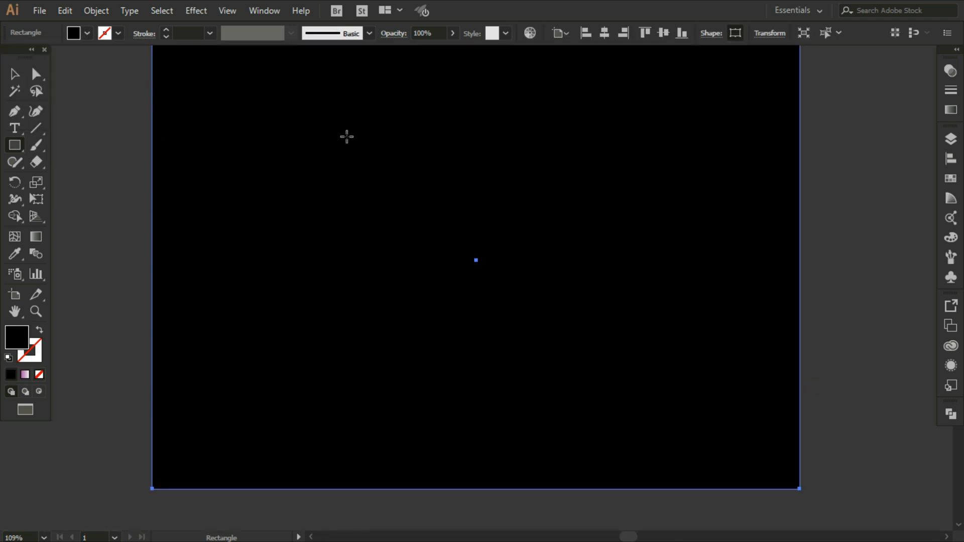
Step: Send the black rectangle to the back, behind the lettering, and clear the selection
click(15, 74)
right_click(193, 106)
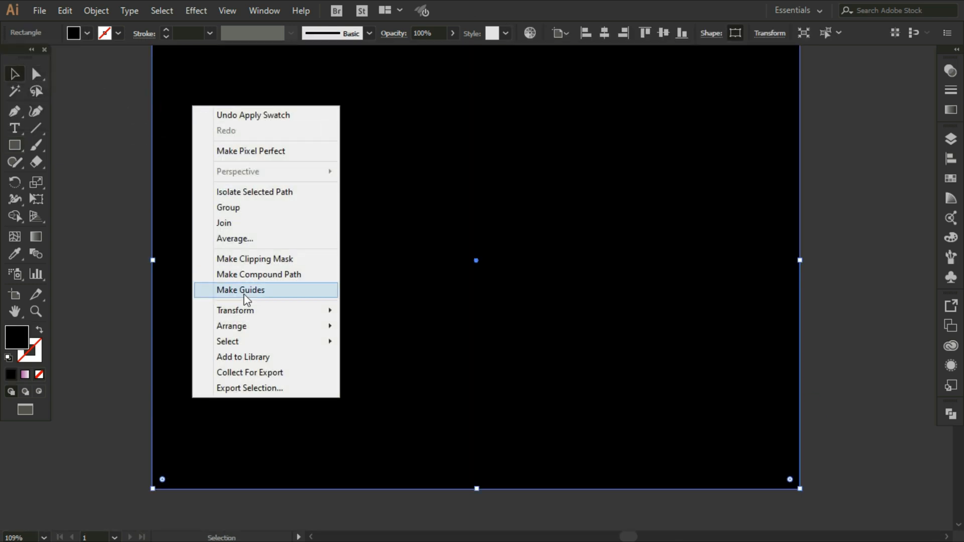
mouse_move(246, 328)
click(391, 376)
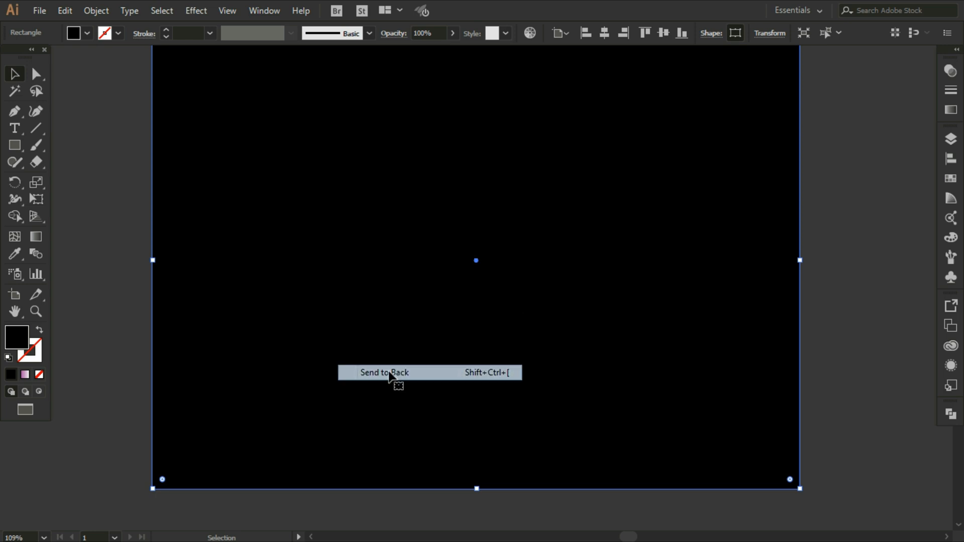
click(858, 329)
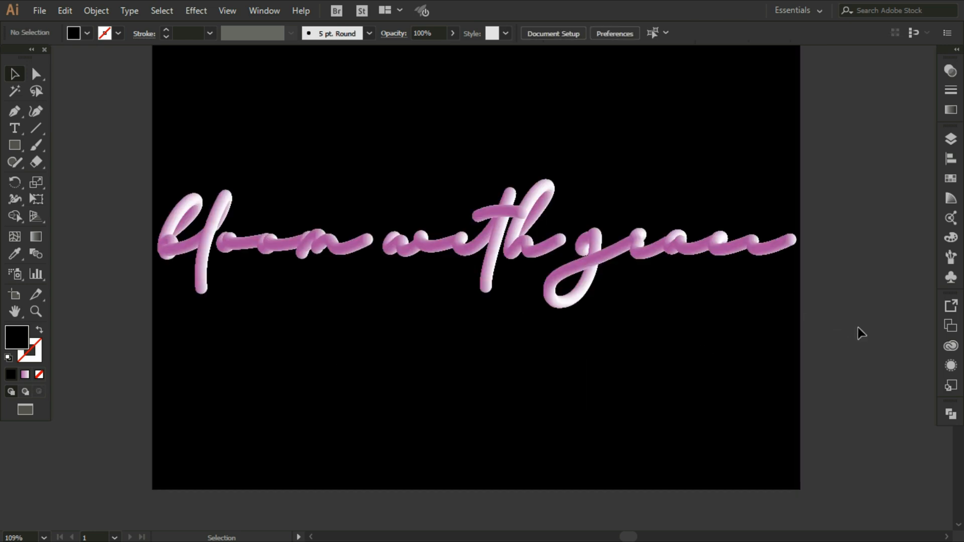